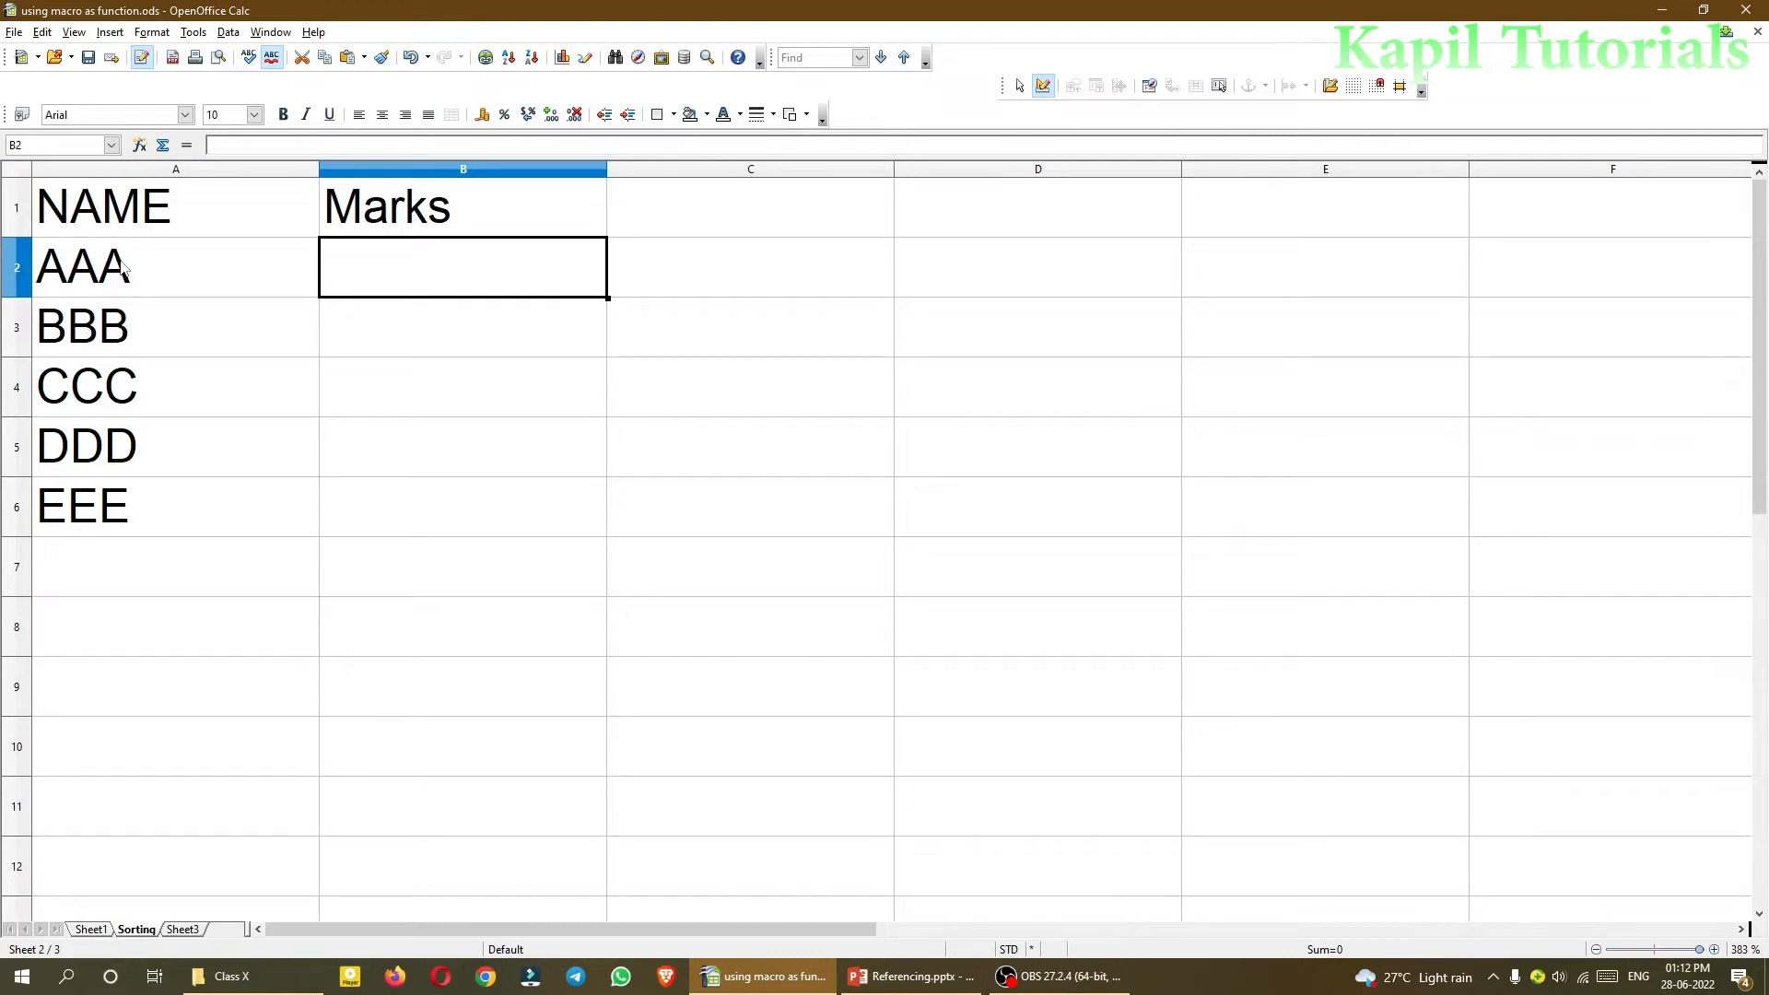
# - Enter the marks 92, 99, 50, 45 and 97 in cells B2 to B6 for AAA to EEE
pyautogui.write('92')
pyautogui.press('Return')
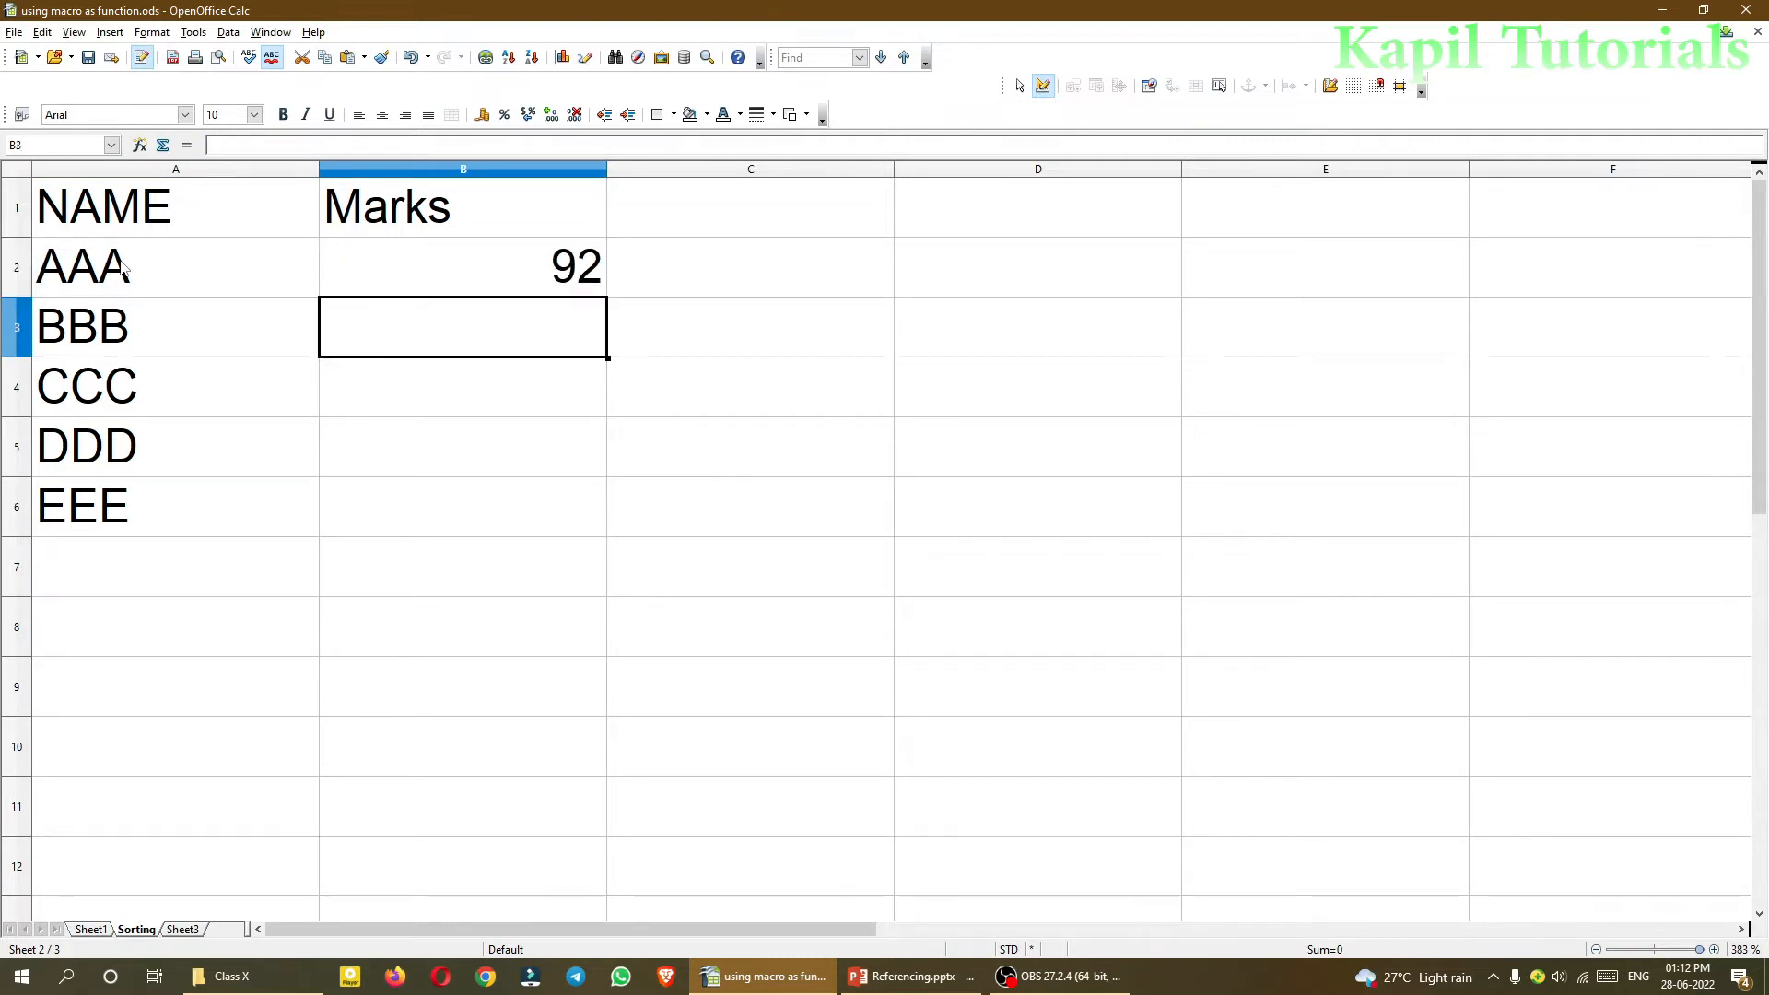
pyautogui.write('99')
pyautogui.press('Return')
pyautogui.write('50')
pyautogui.press('Return')
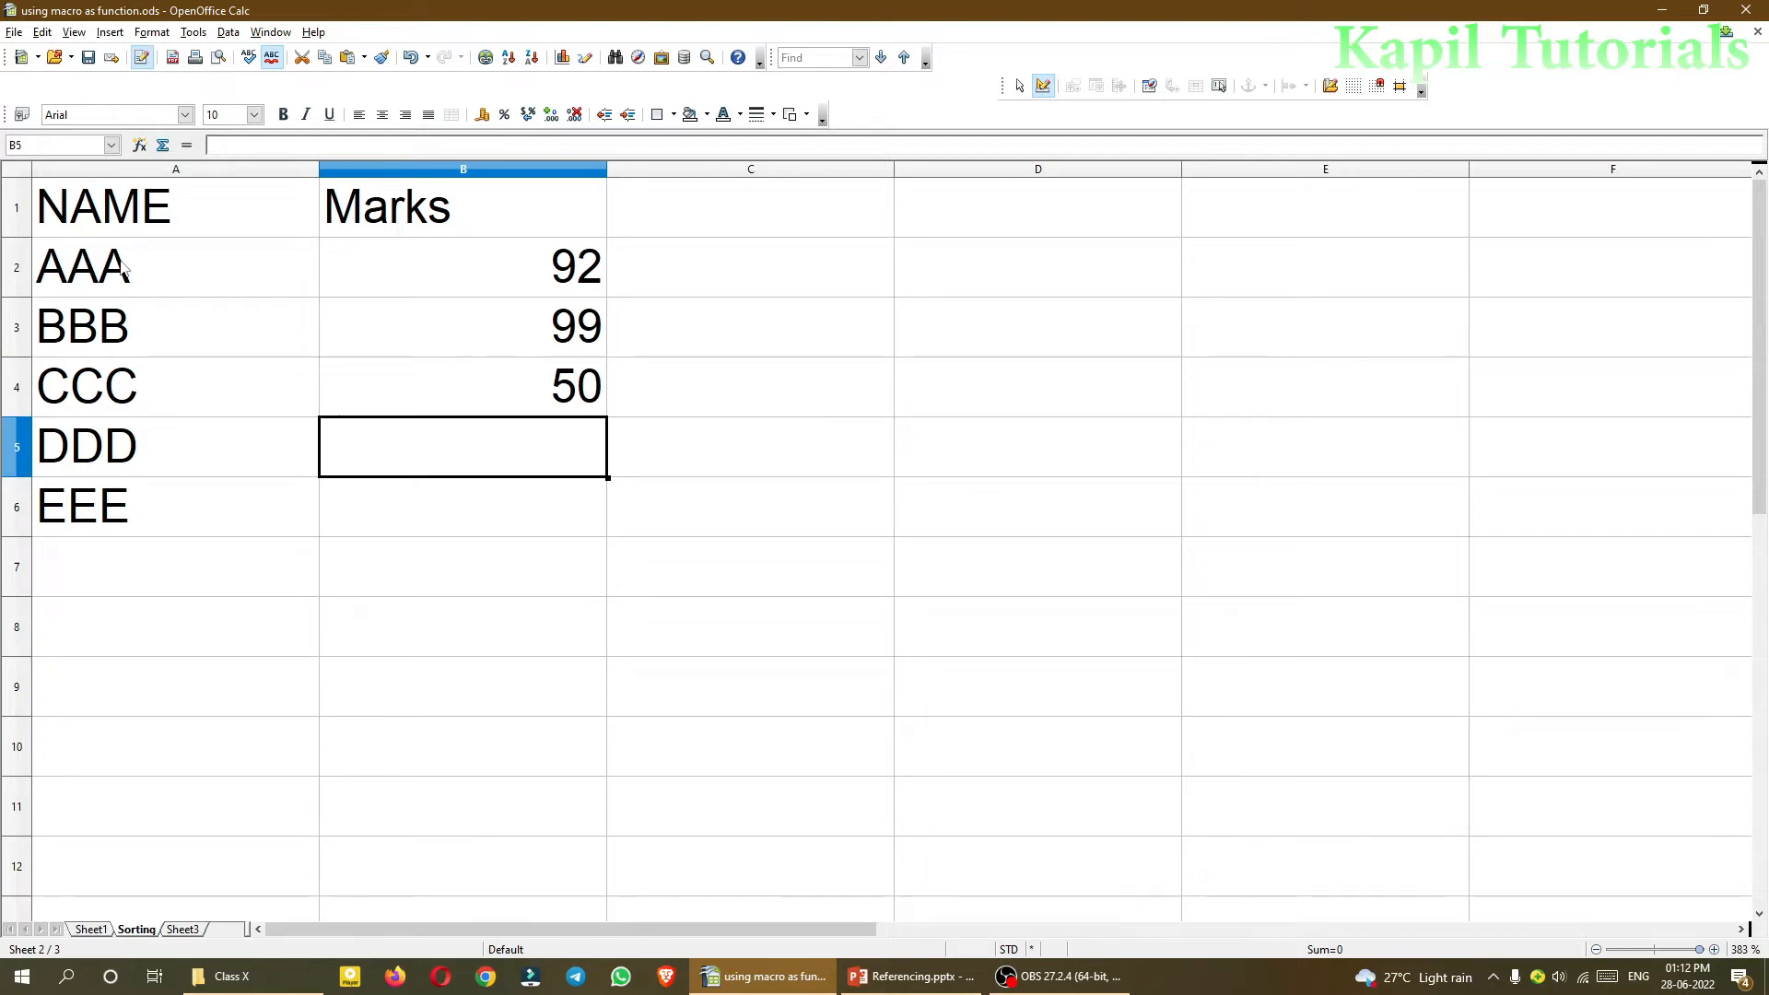
pyautogui.write('45')
pyautogui.press('Return')
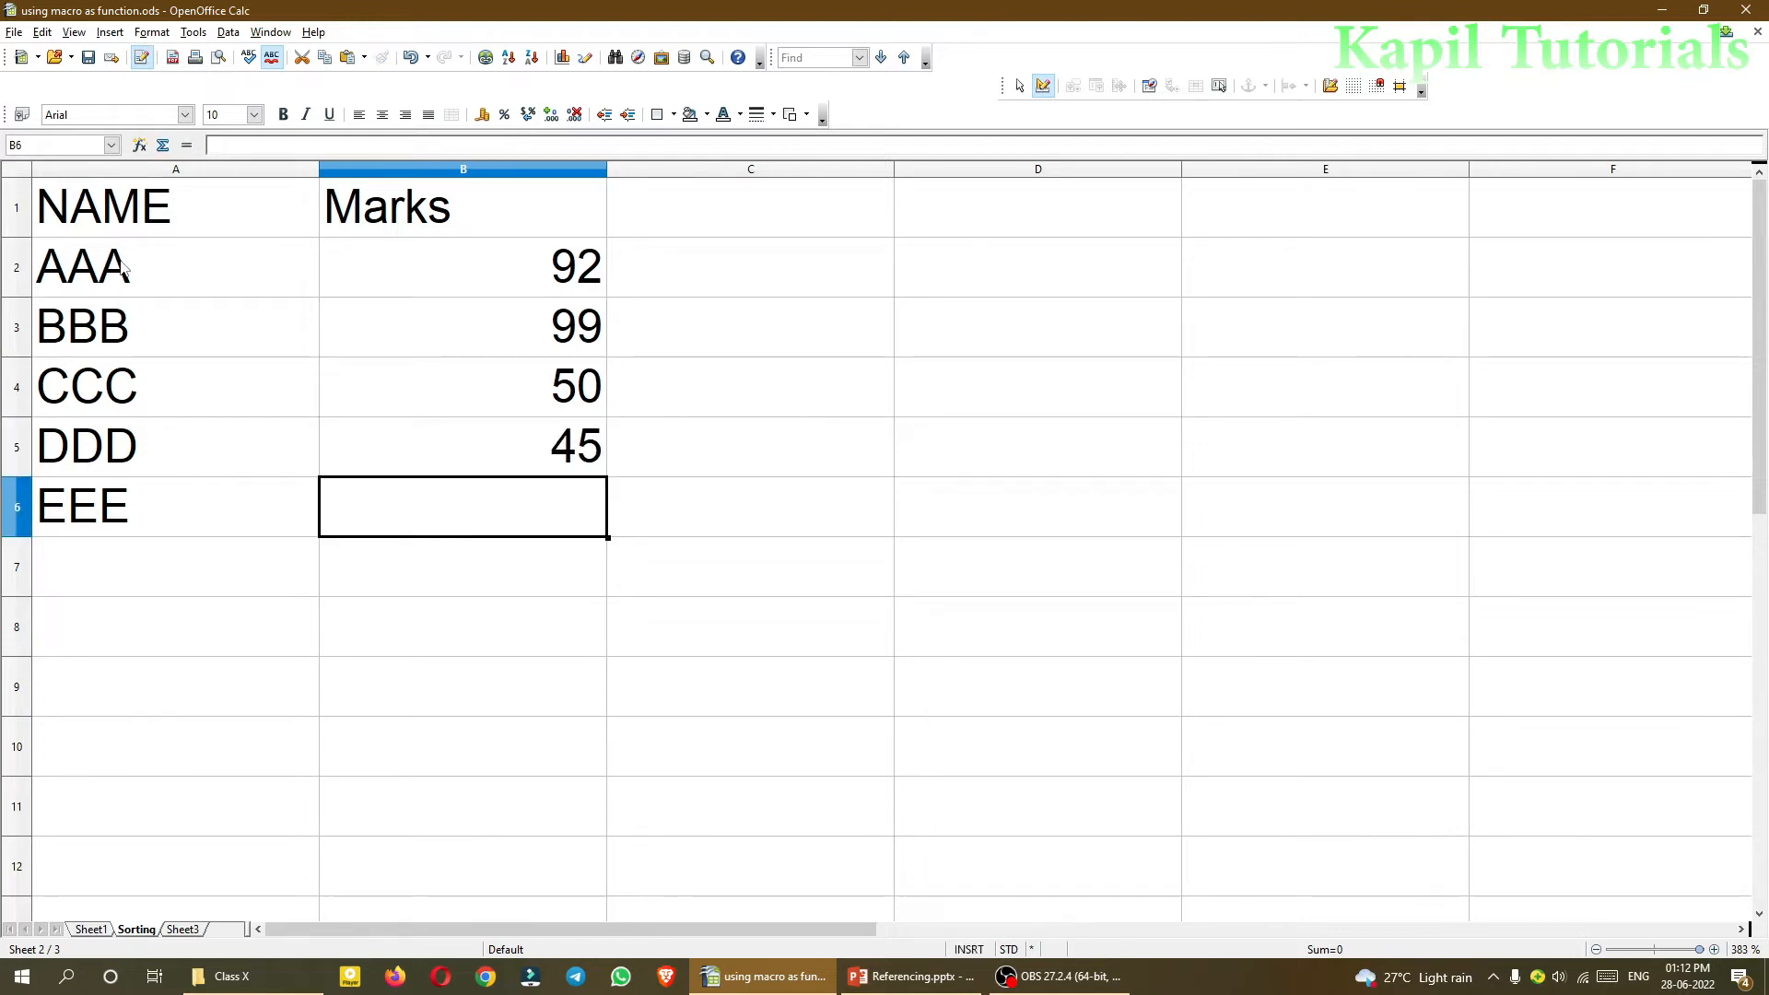
pyautogui.write('97')
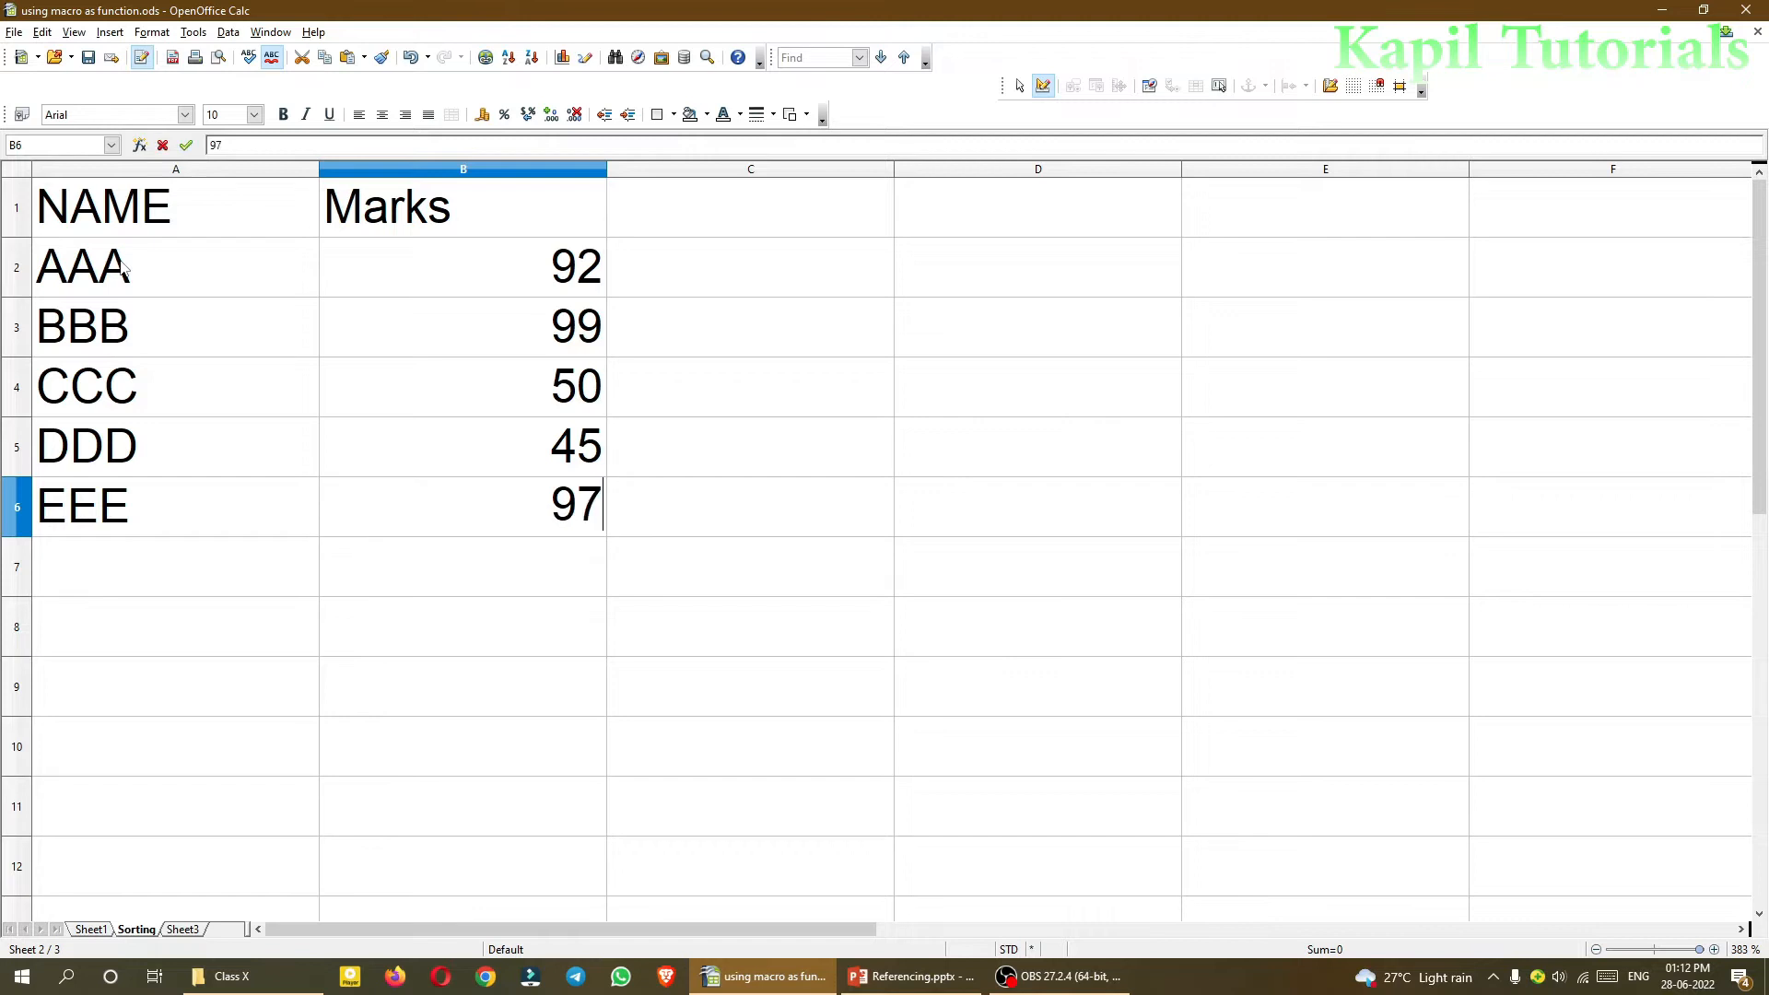
pyautogui.press('Return')
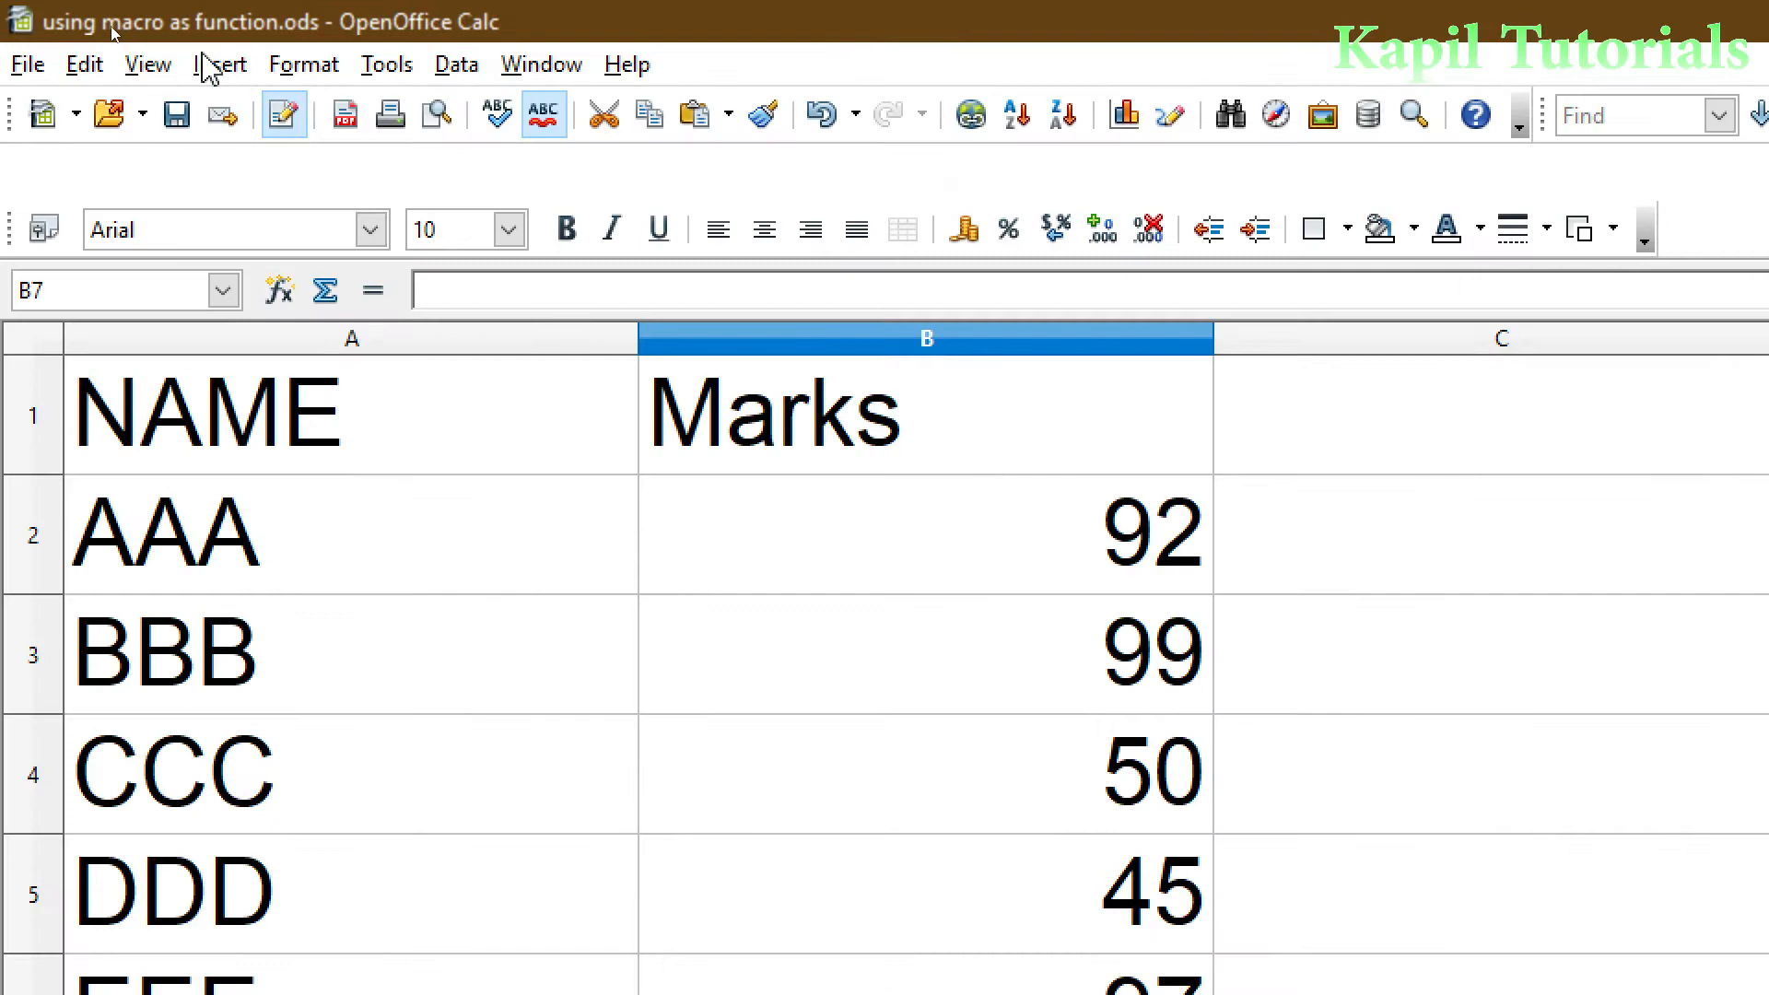
# - Start recording a macro on the Sorting sheet
pyautogui.click(194, 36)
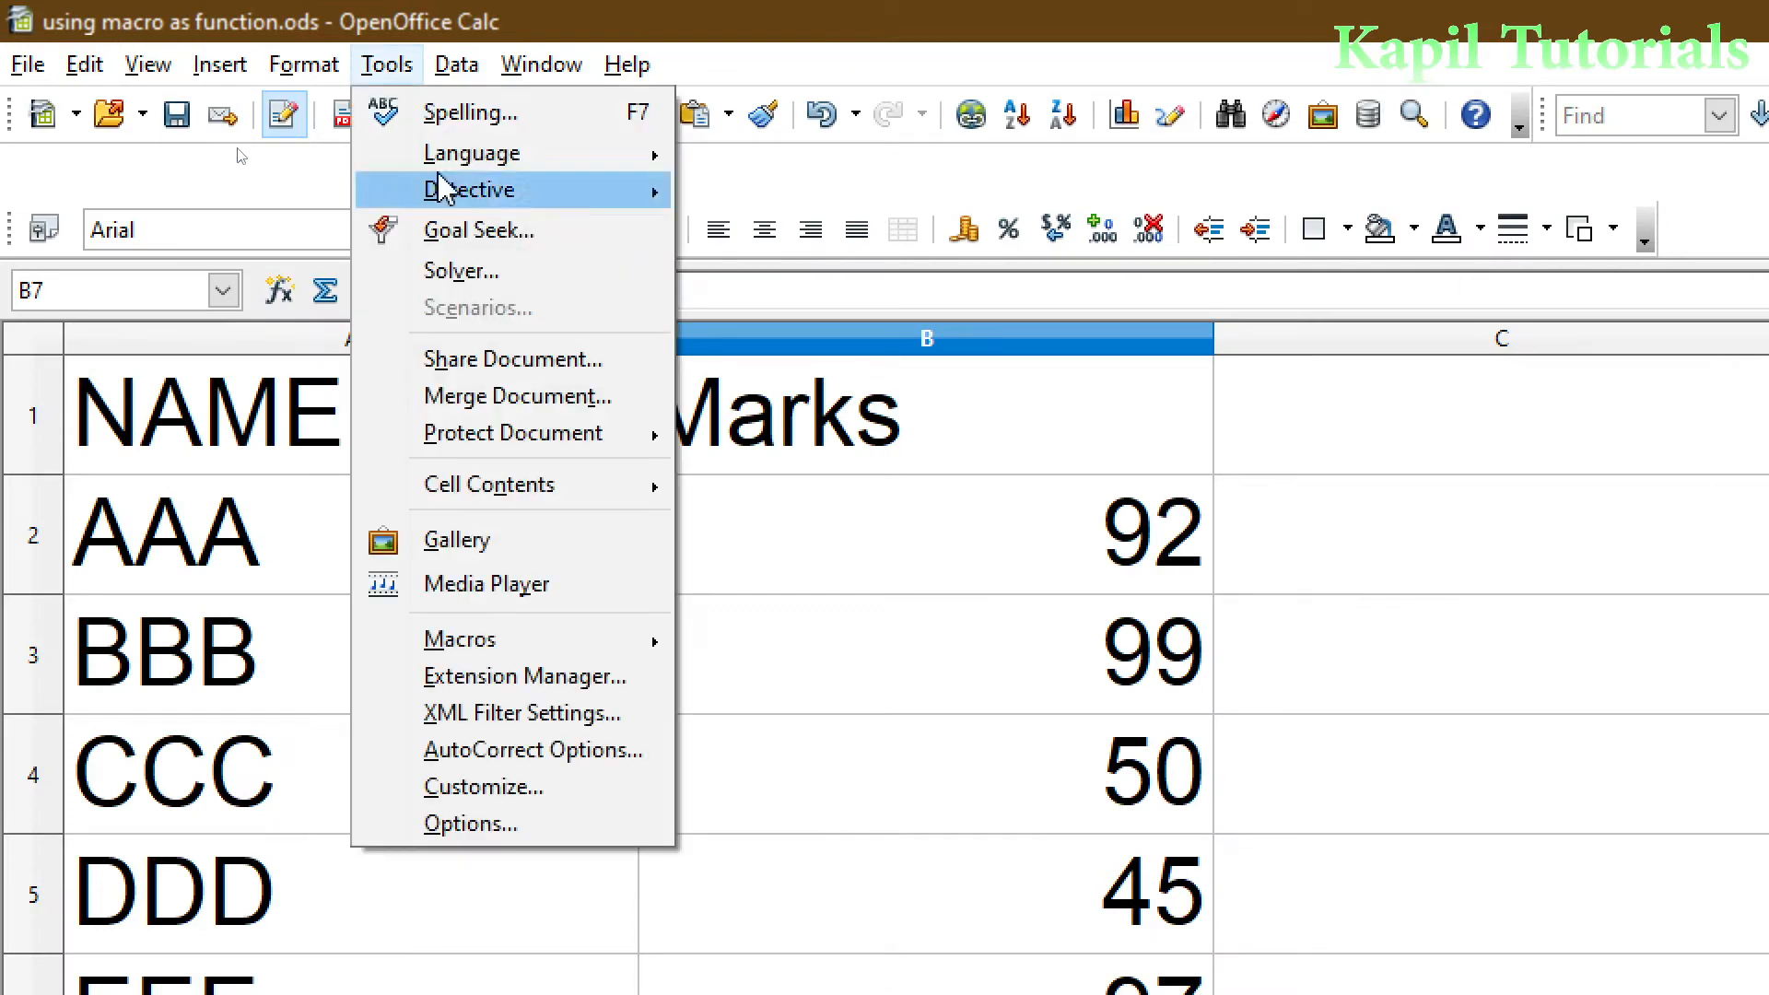
pyautogui.moveTo(498, 639)
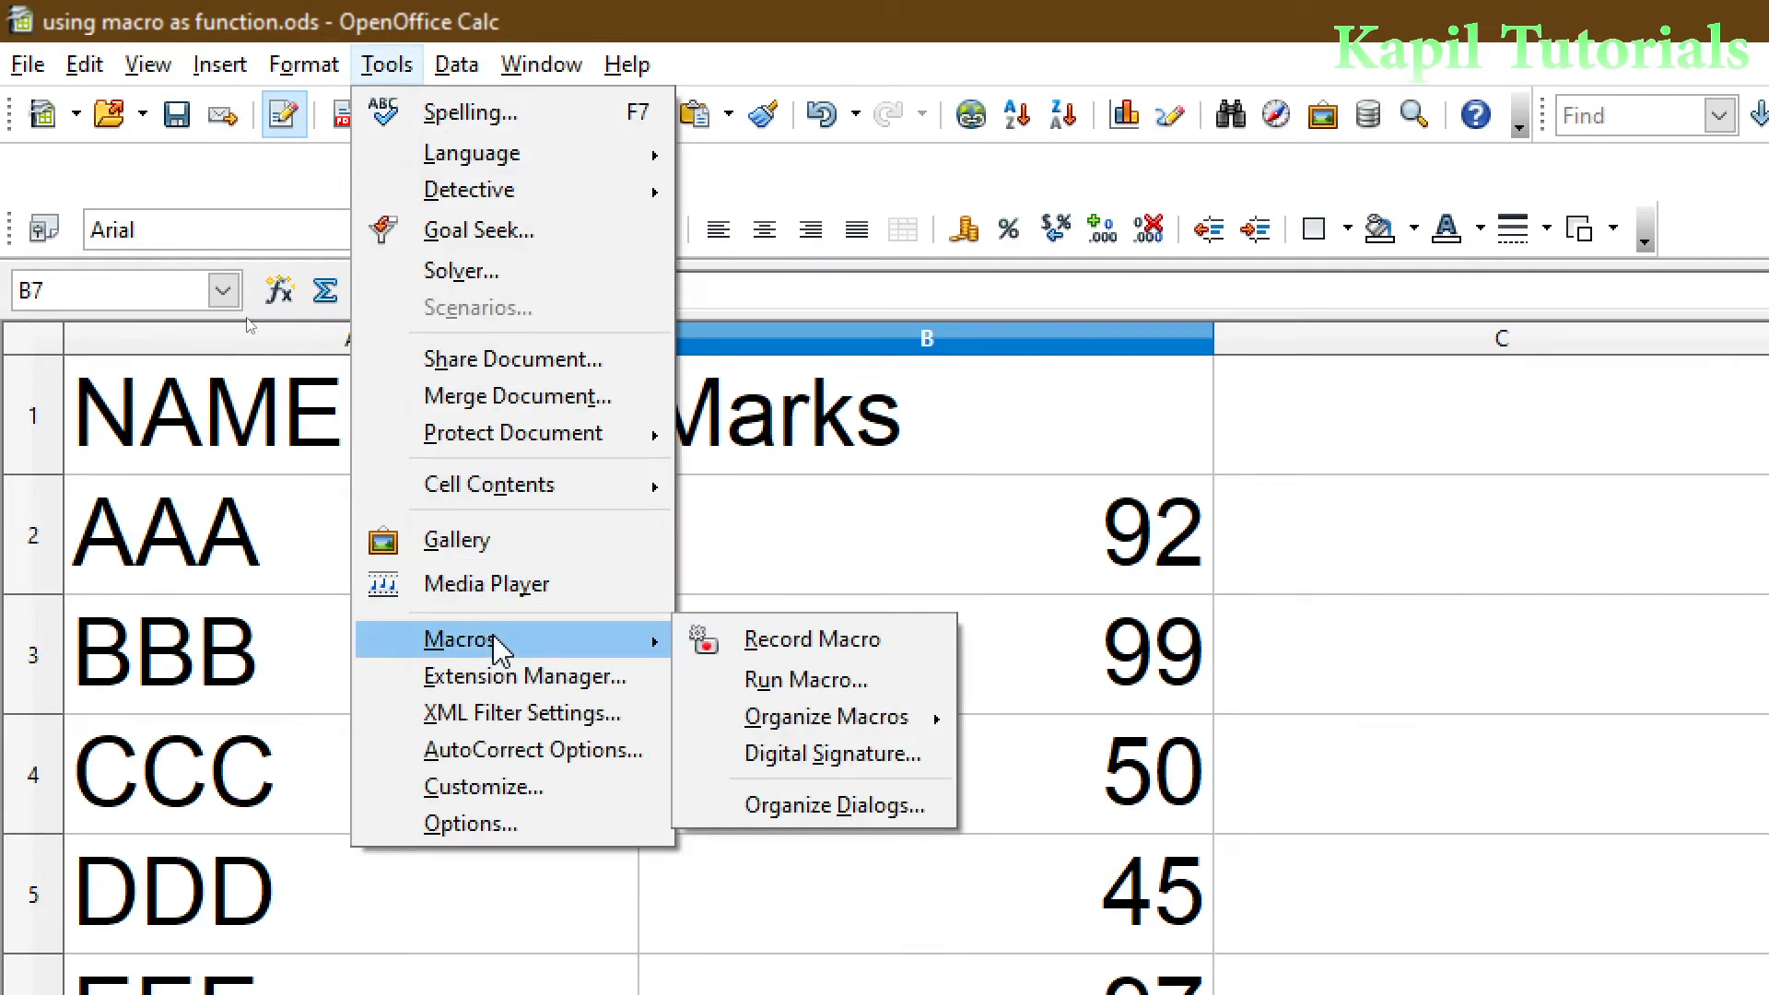
pyautogui.click(781, 650)
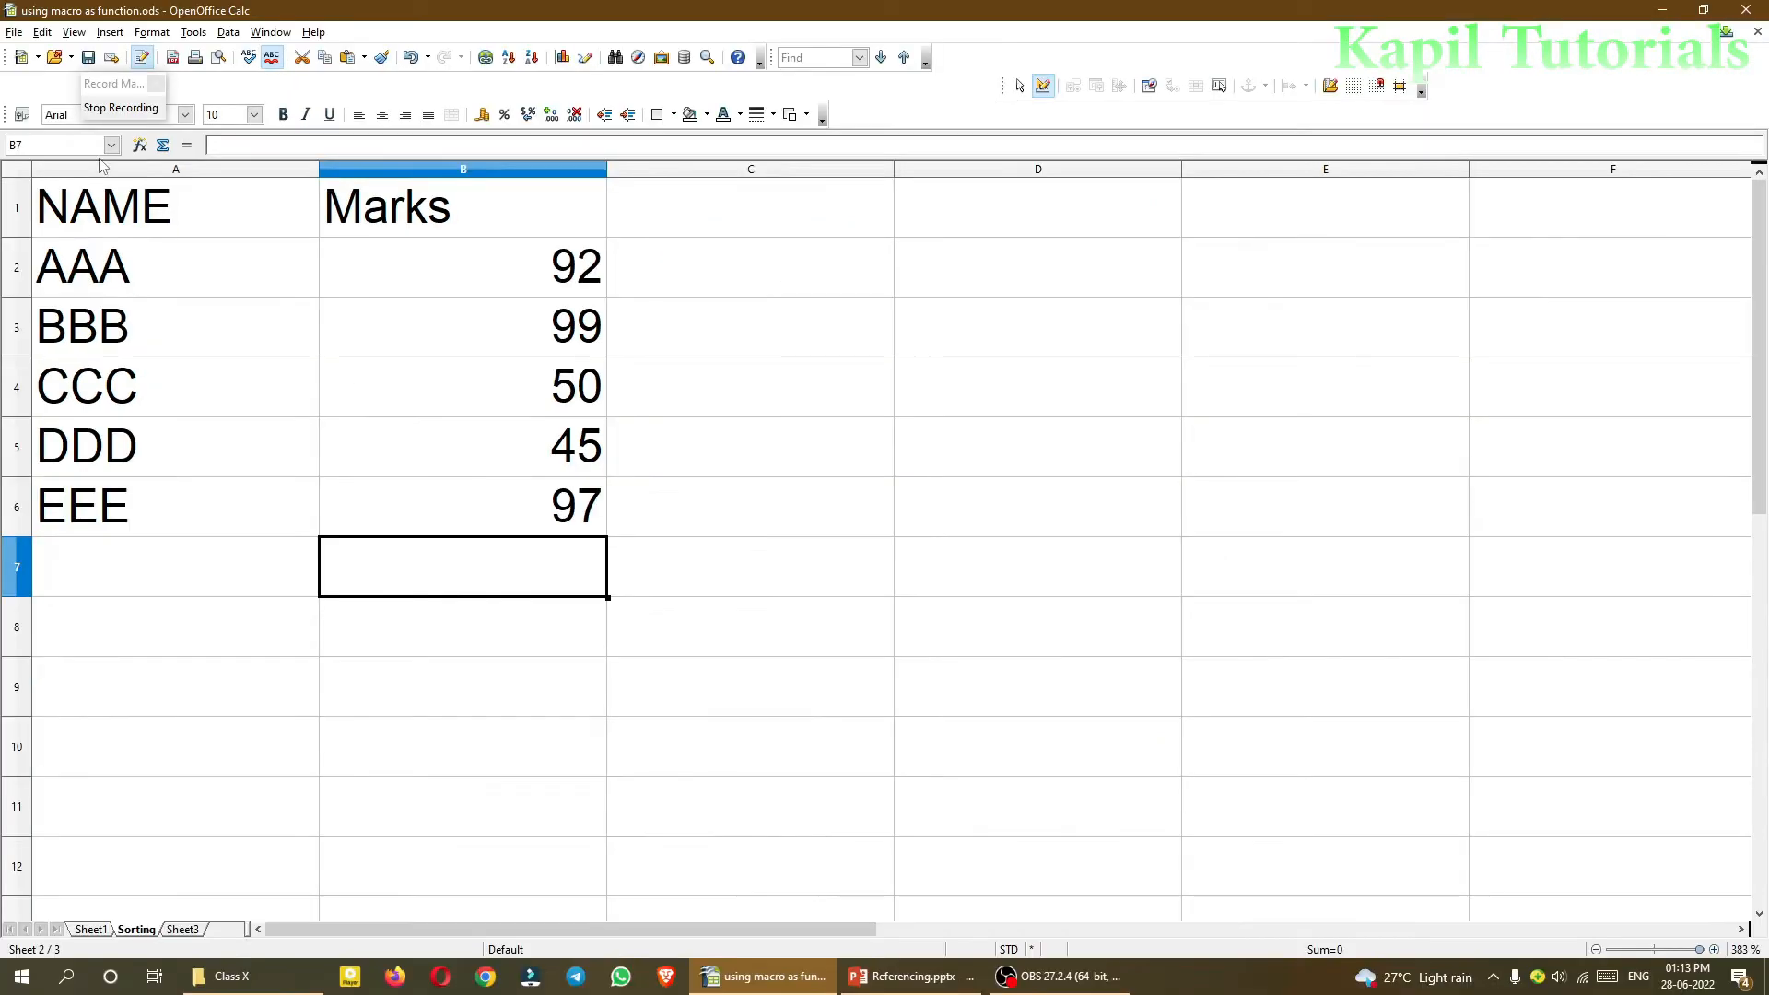
# - Sort the table A1:B6 by Marks in descending order
pyautogui.moveTo(141, 214); pyautogui.dragTo(407, 507)
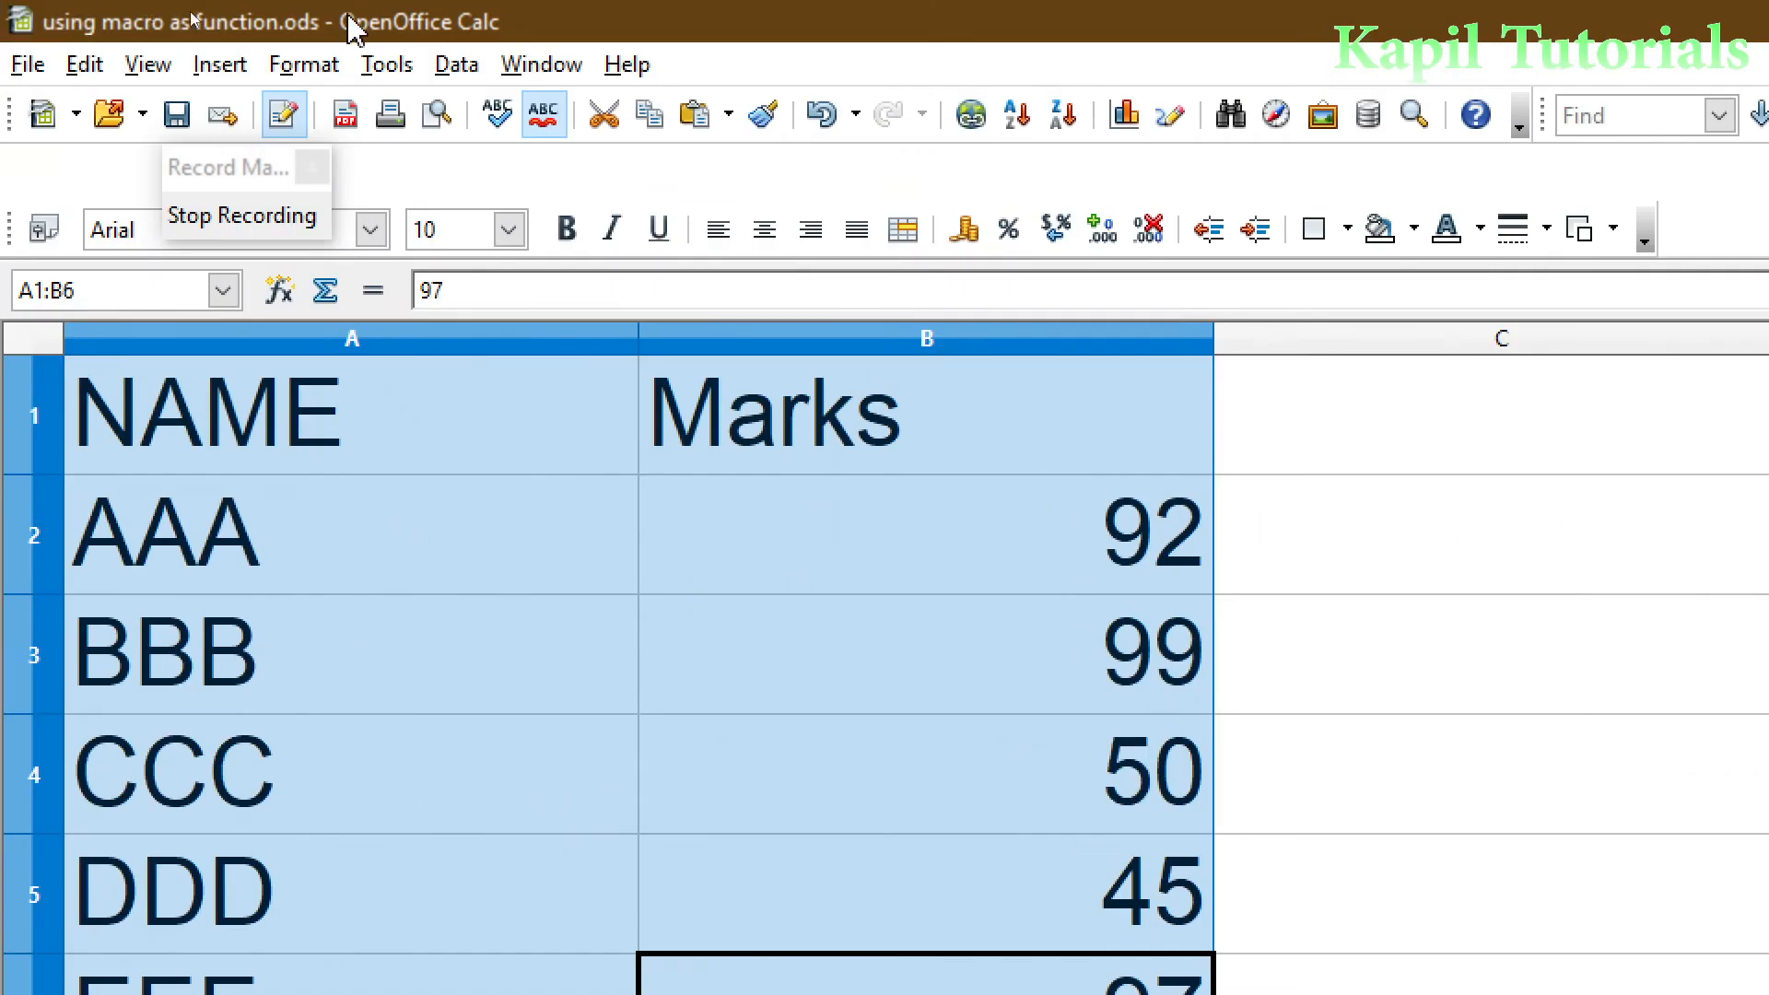
pyautogui.click(456, 64)
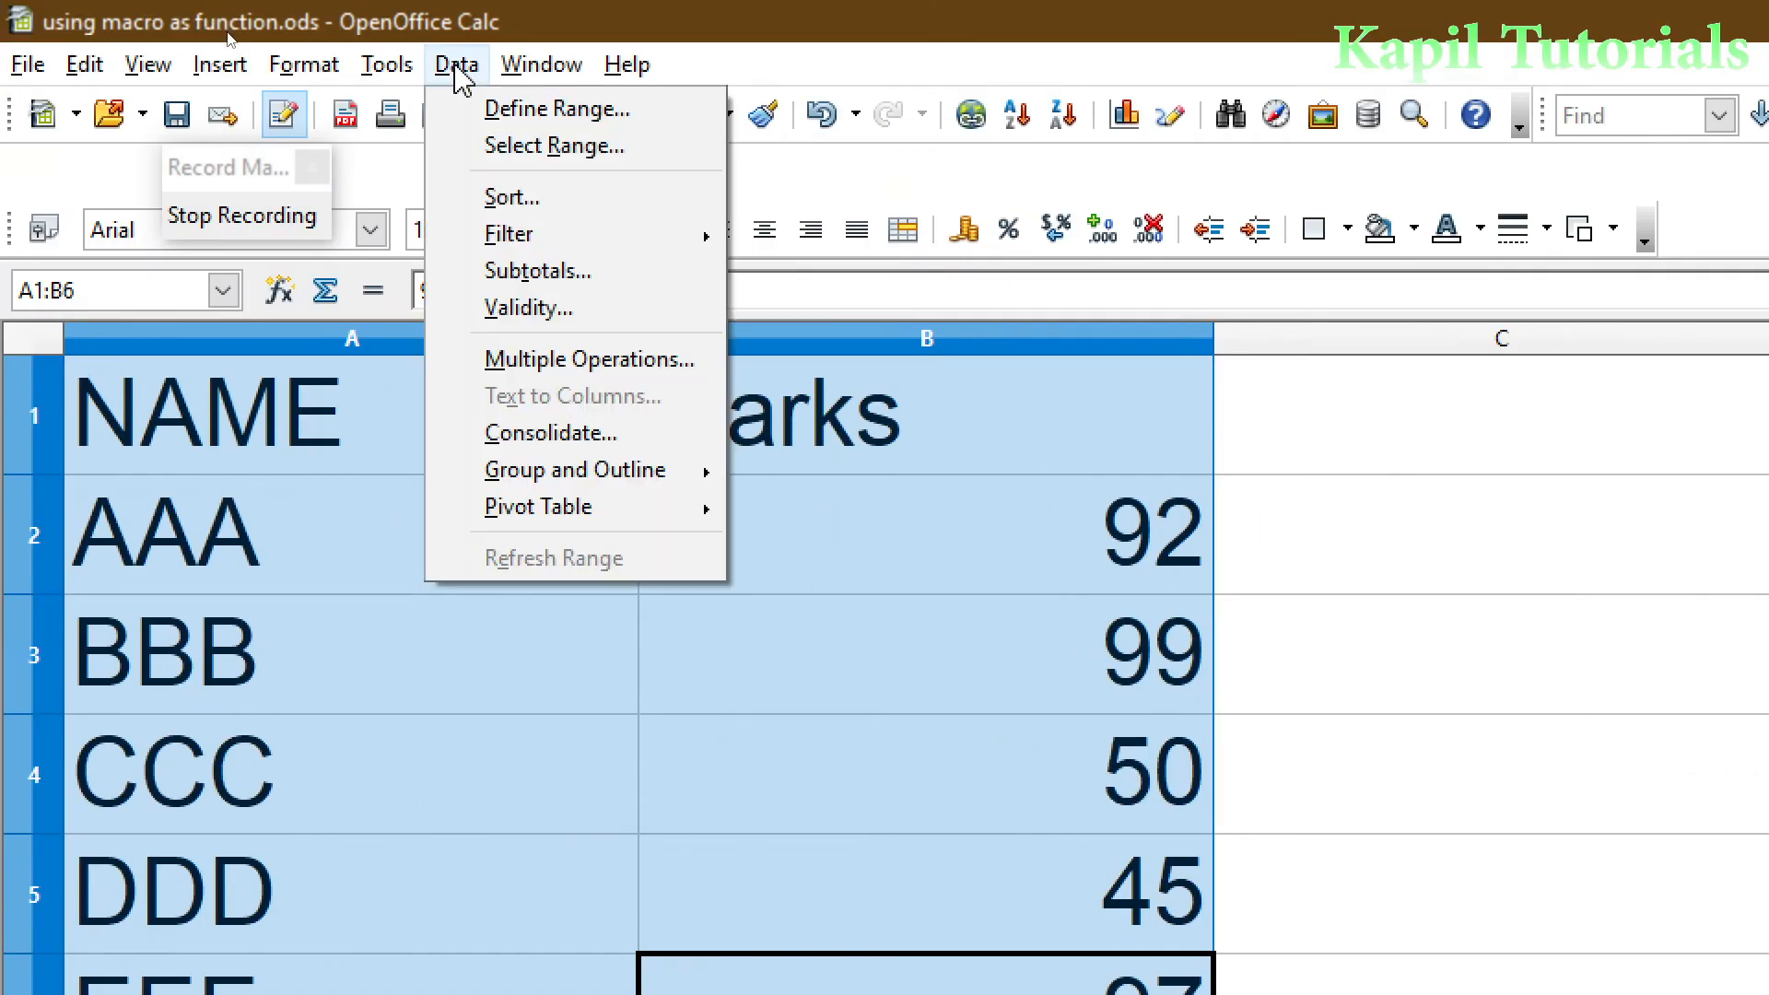
pyautogui.click(509, 199)
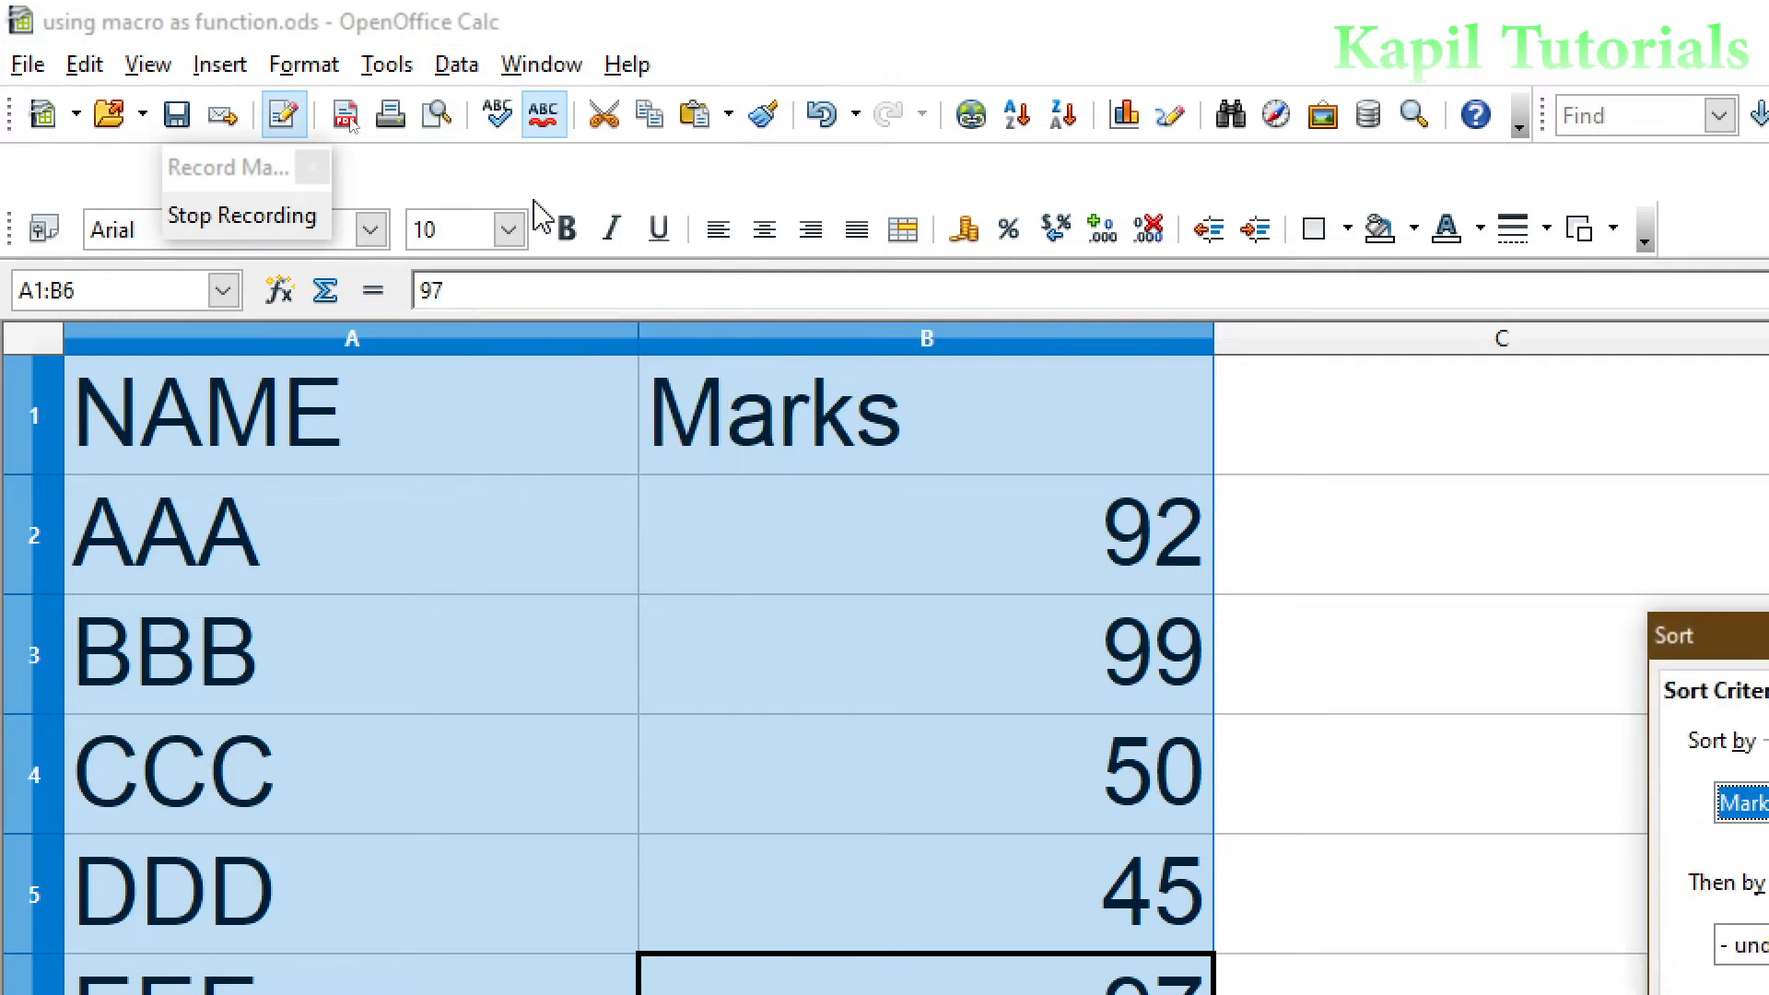
pyautogui.moveTo(1430, 673); pyautogui.dragTo(777, 144)
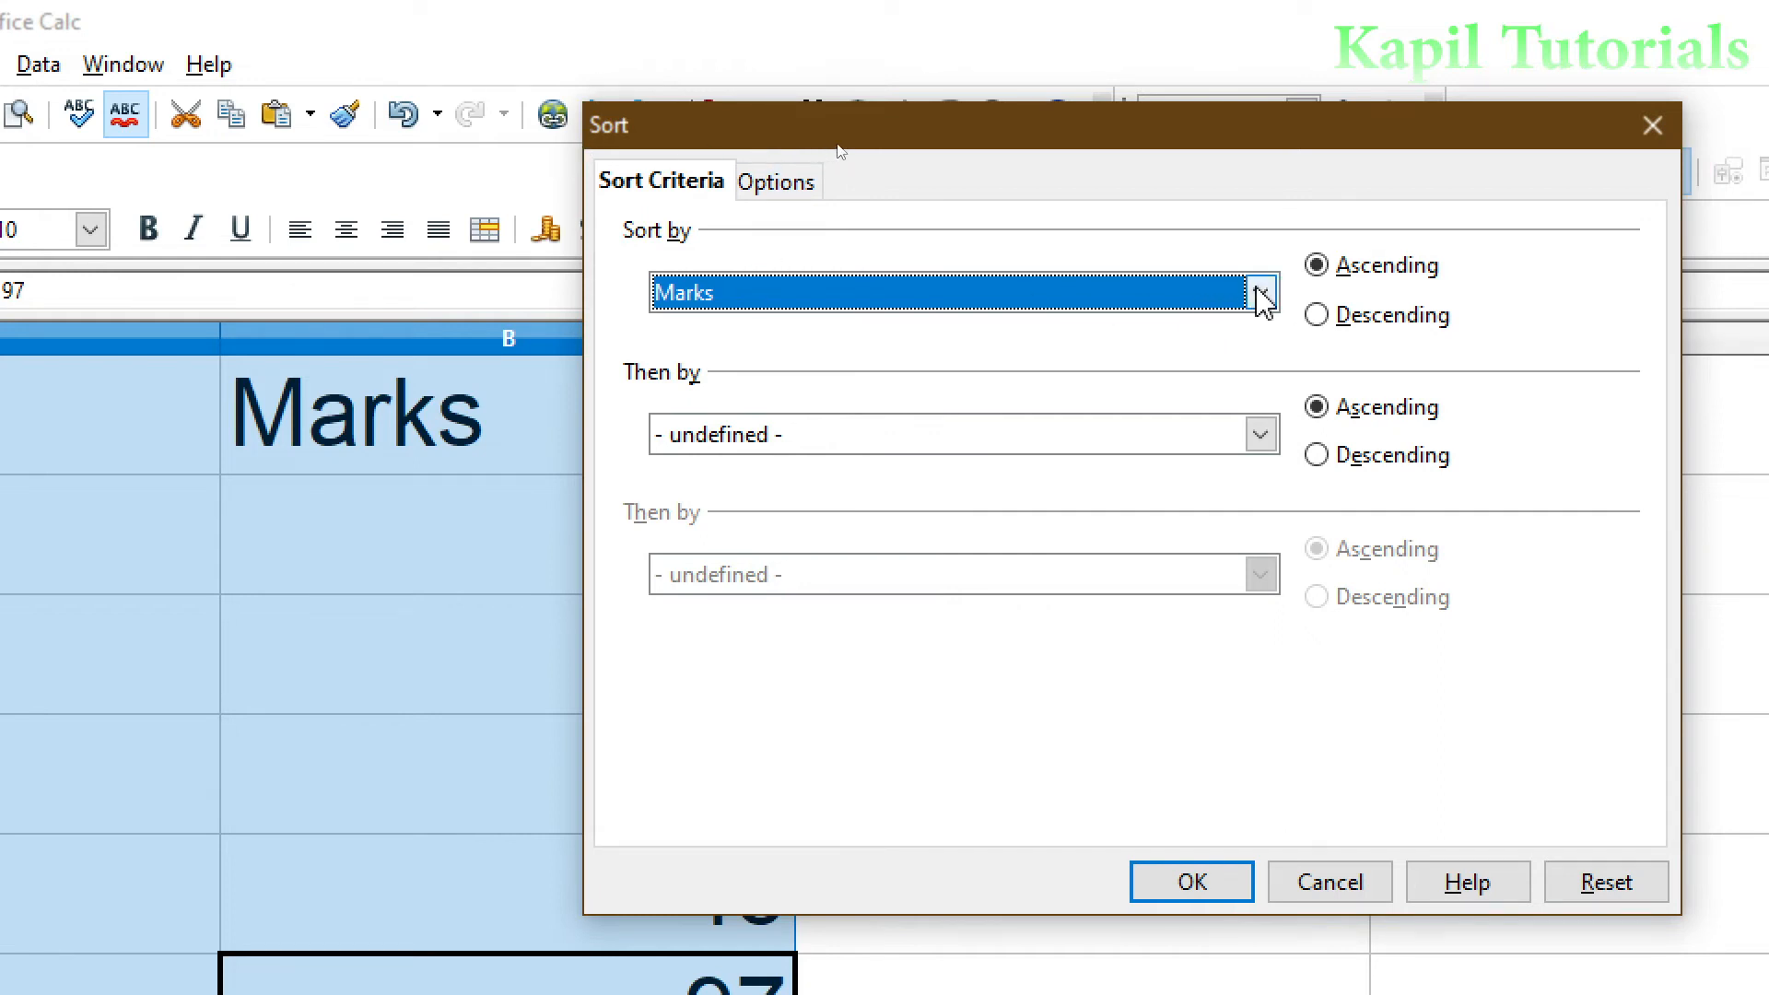
pyautogui.click(1133, 303)
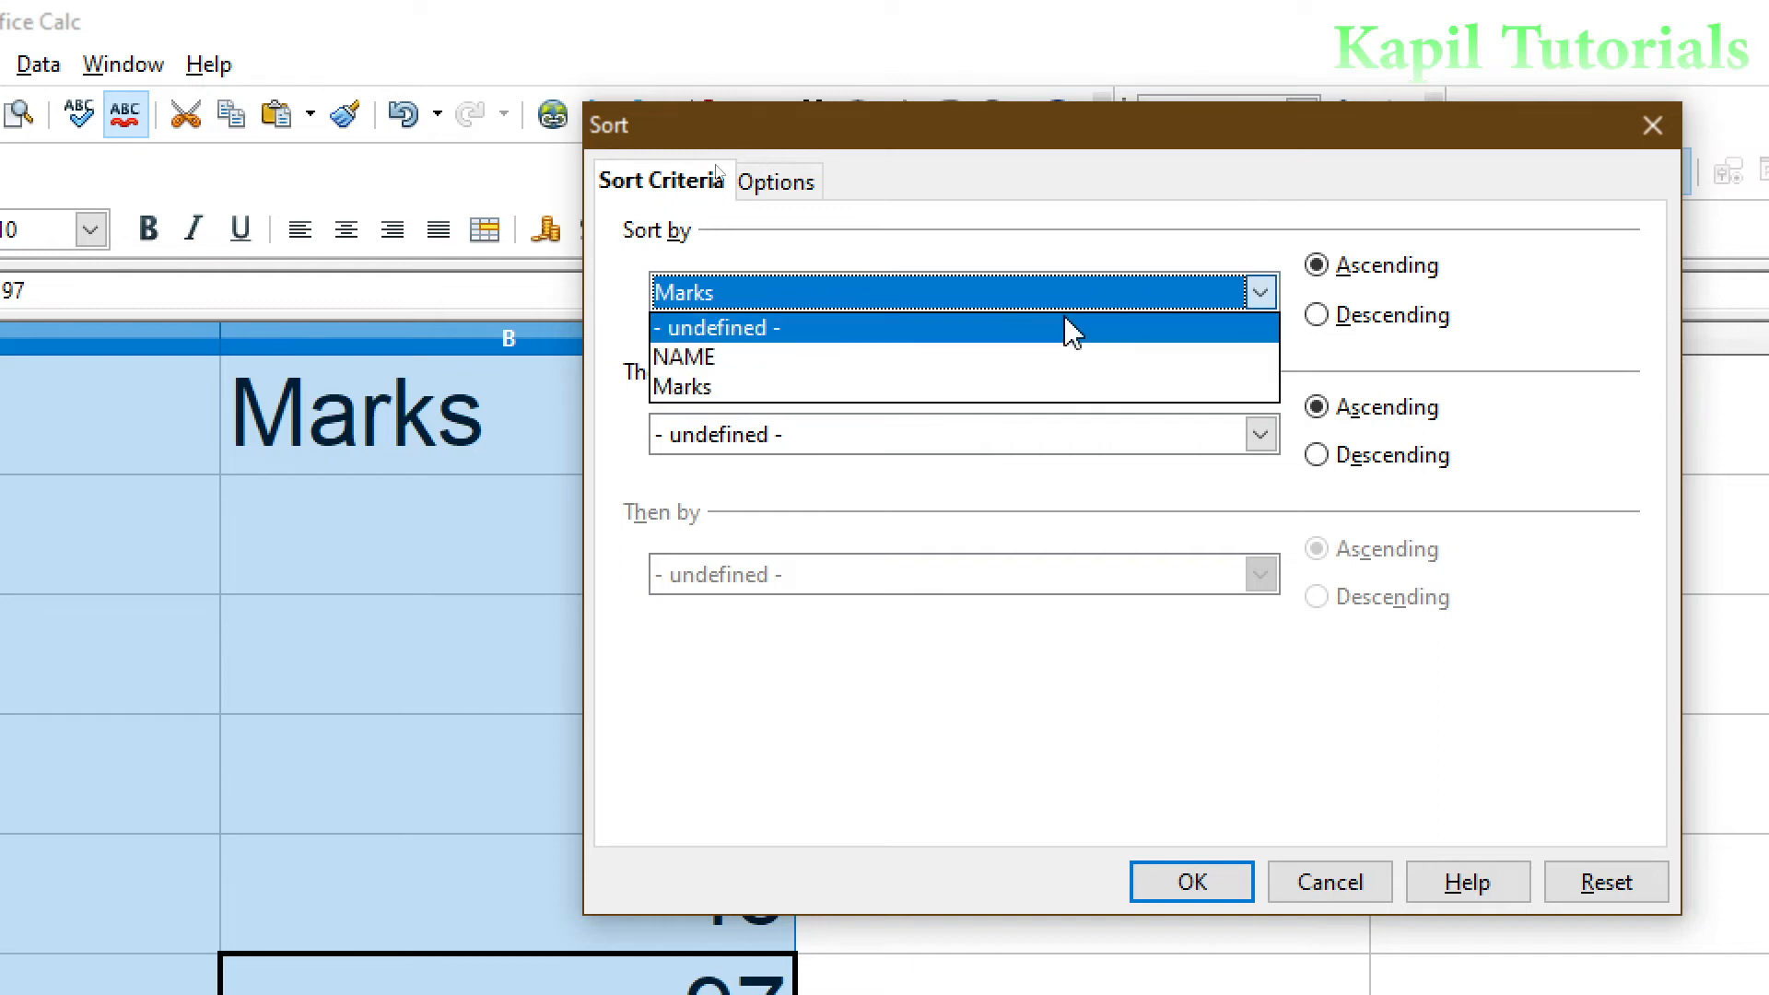
pyautogui.click(749, 392)
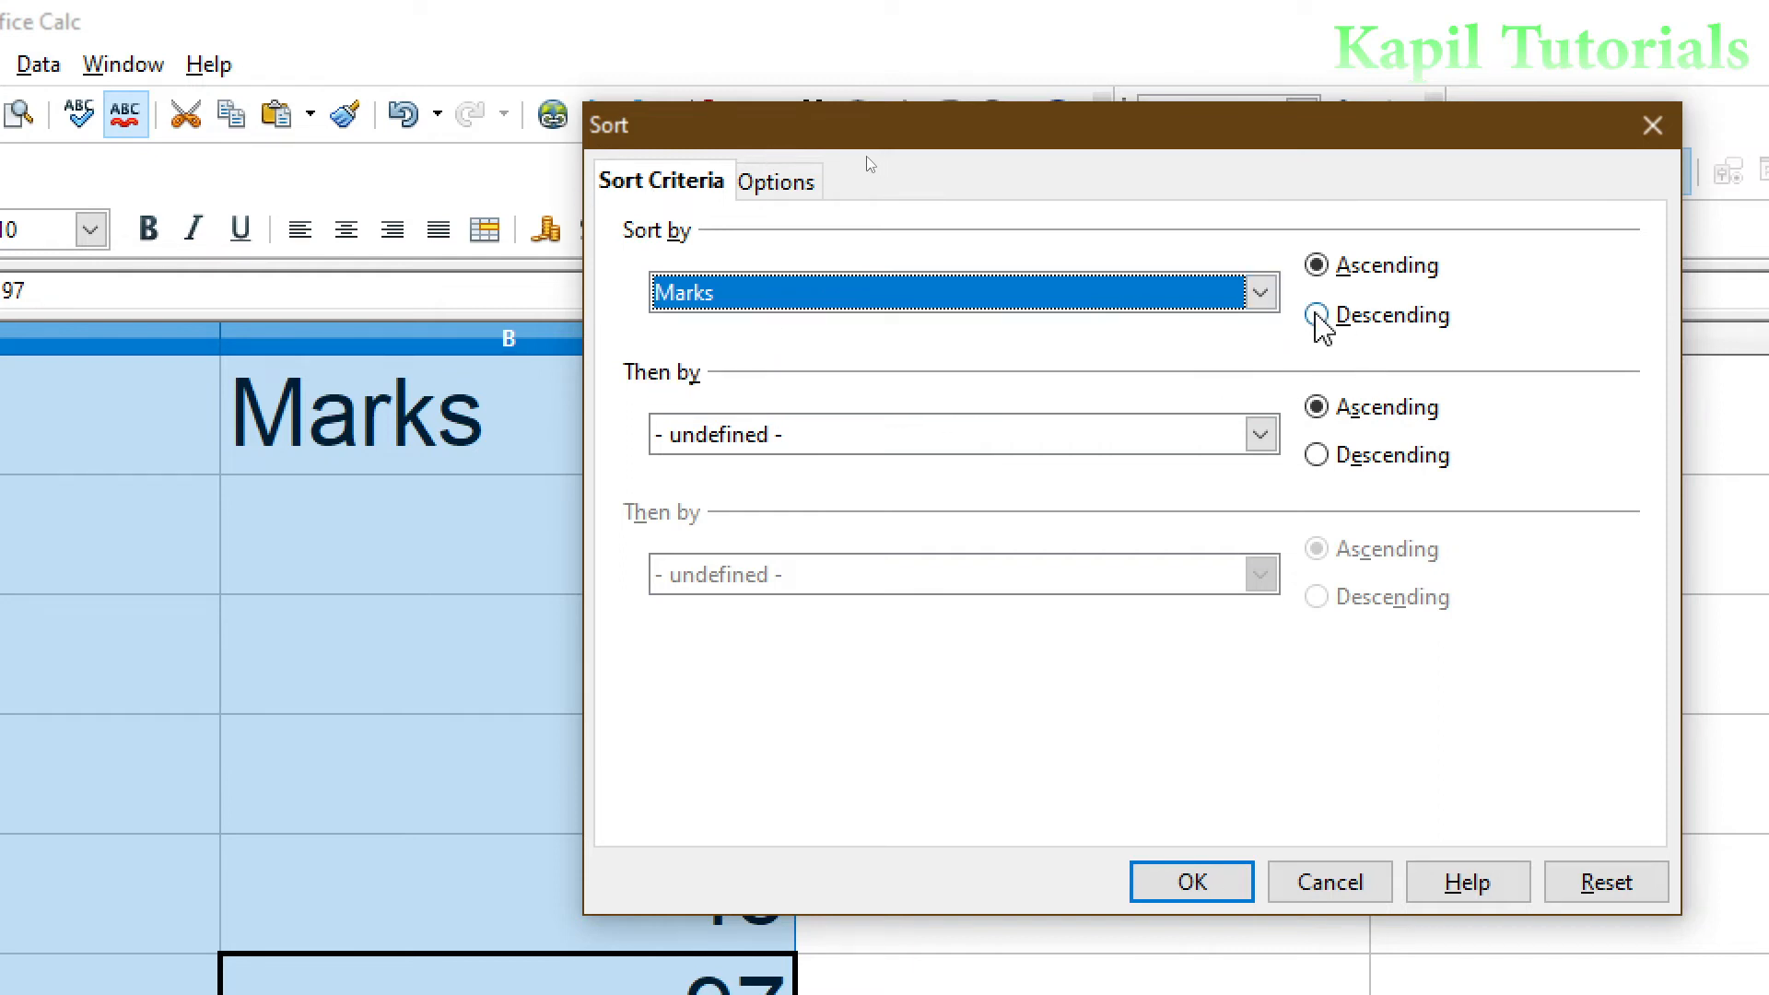
pyautogui.click(1317, 318)
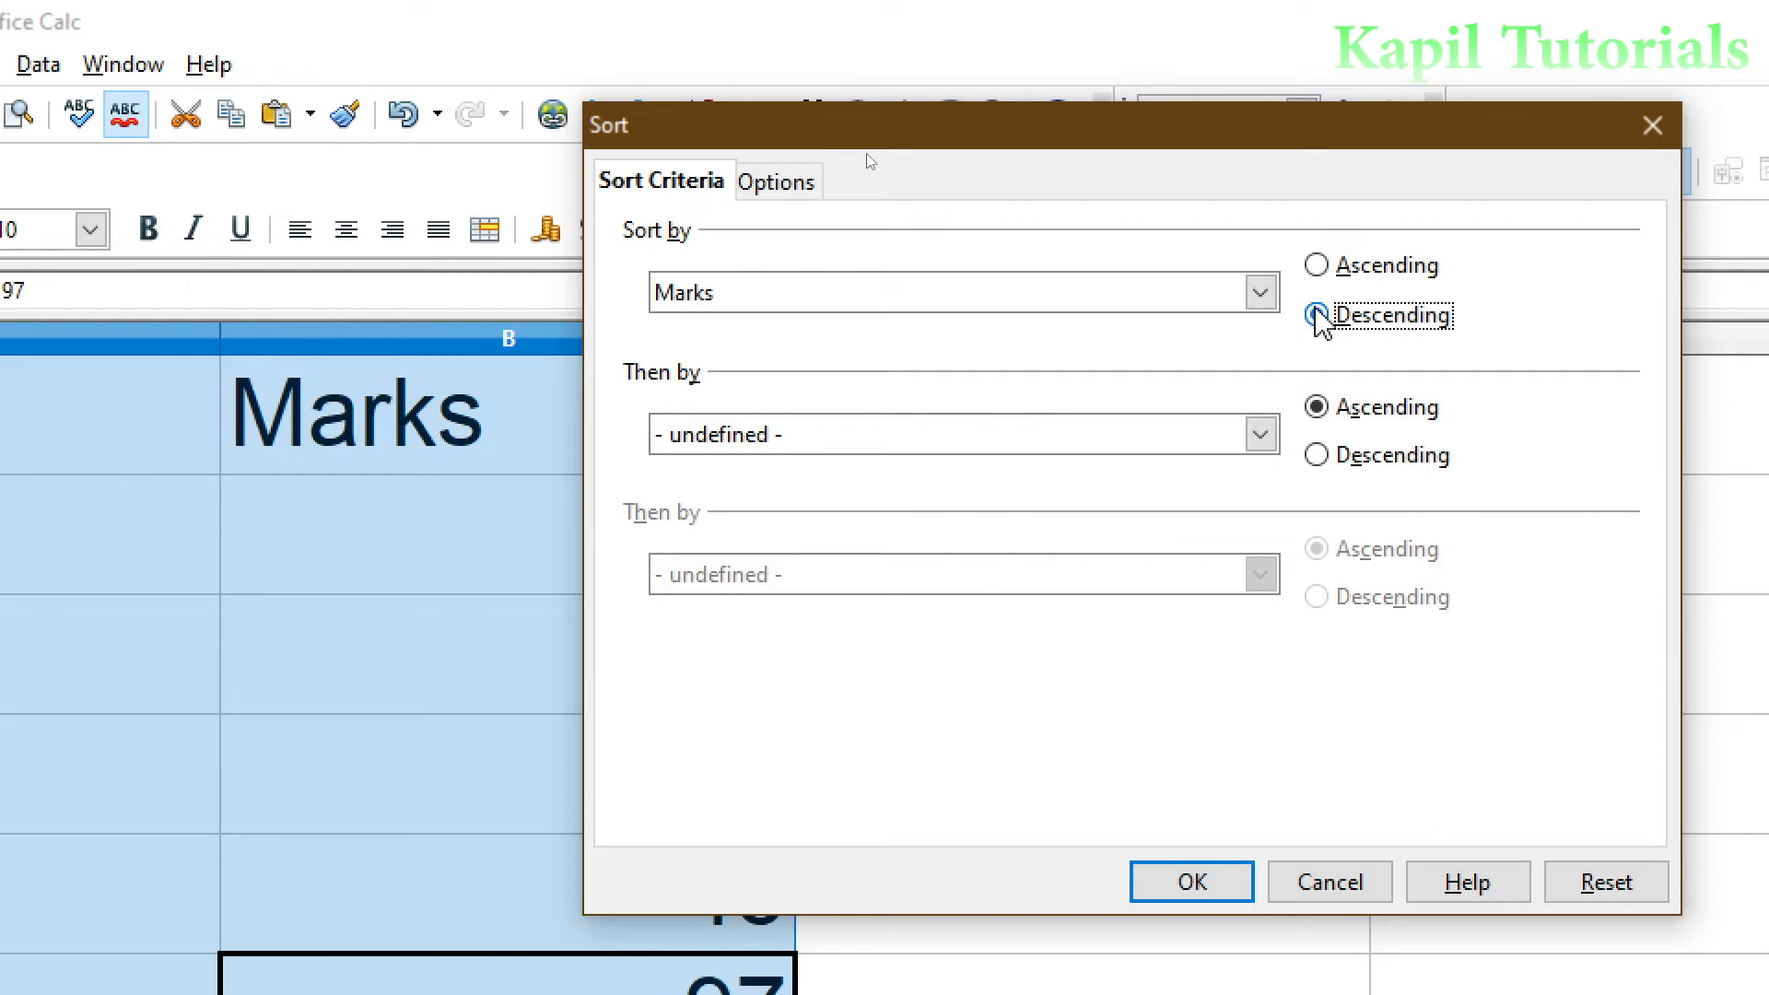
pyautogui.click(1203, 870)
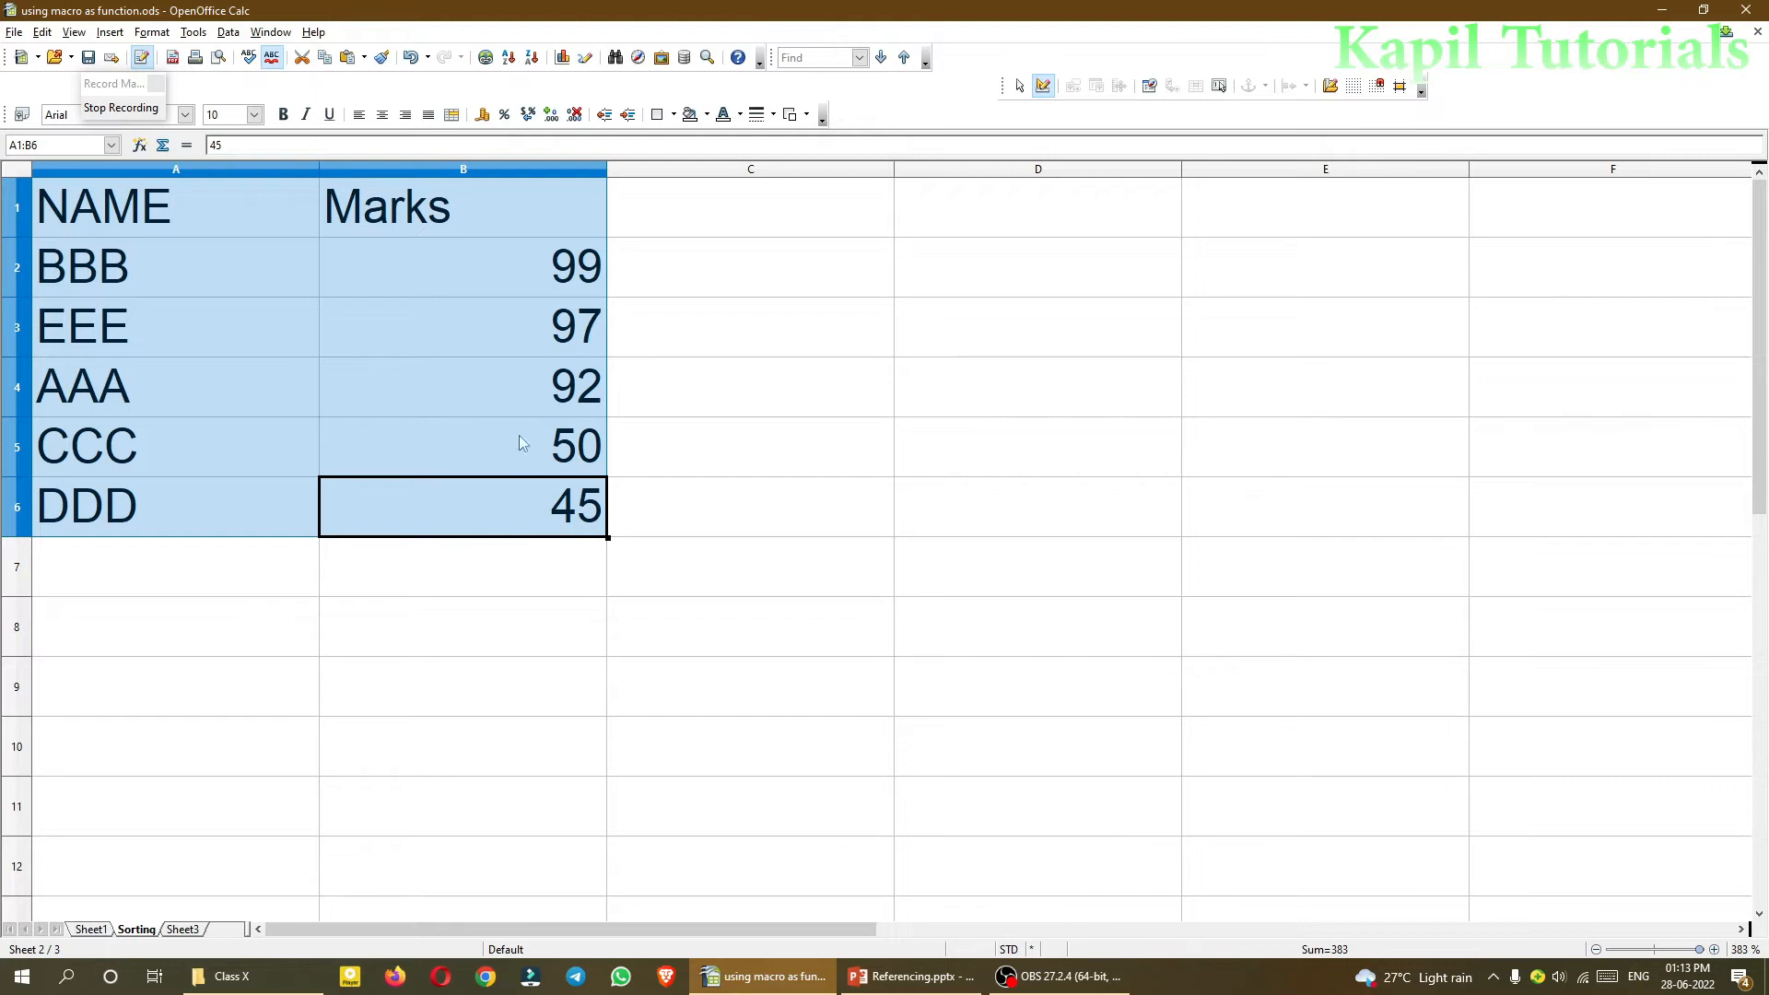
# - Stop the macro recording and enter SORTMARKS as the macro name
pyautogui.click(113, 110)
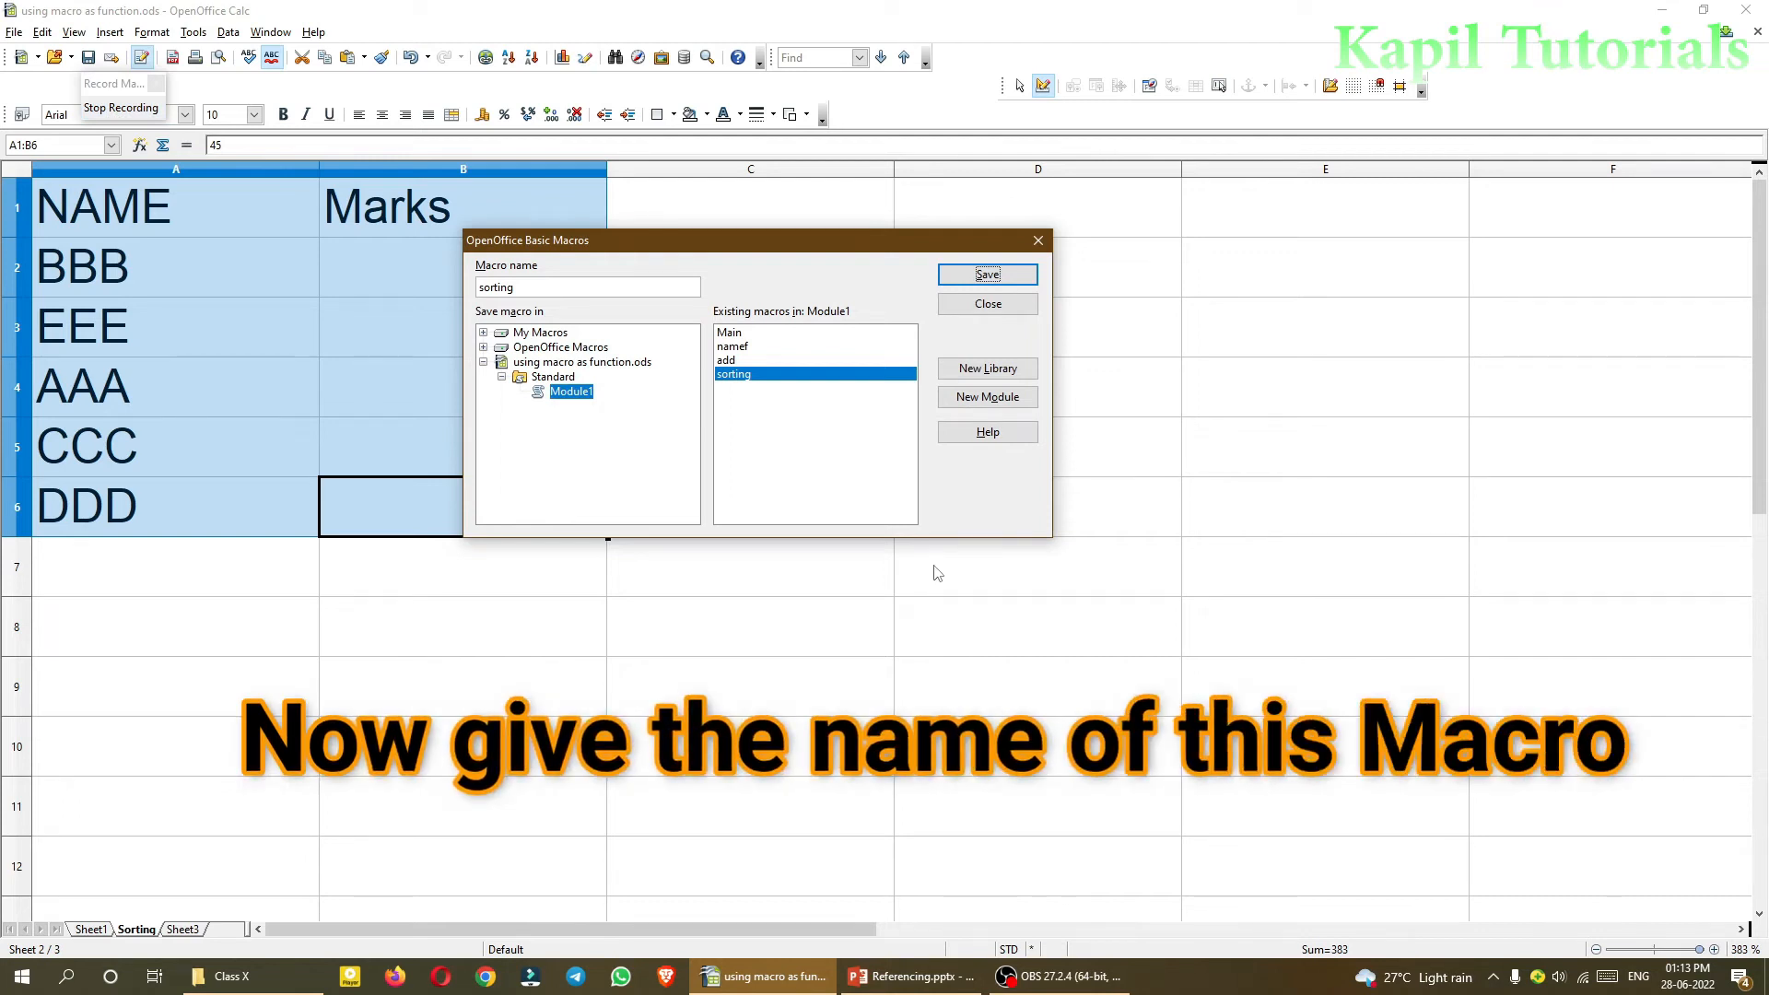
pyautogui.moveTo(521, 247); pyautogui.dragTo(671, 304)
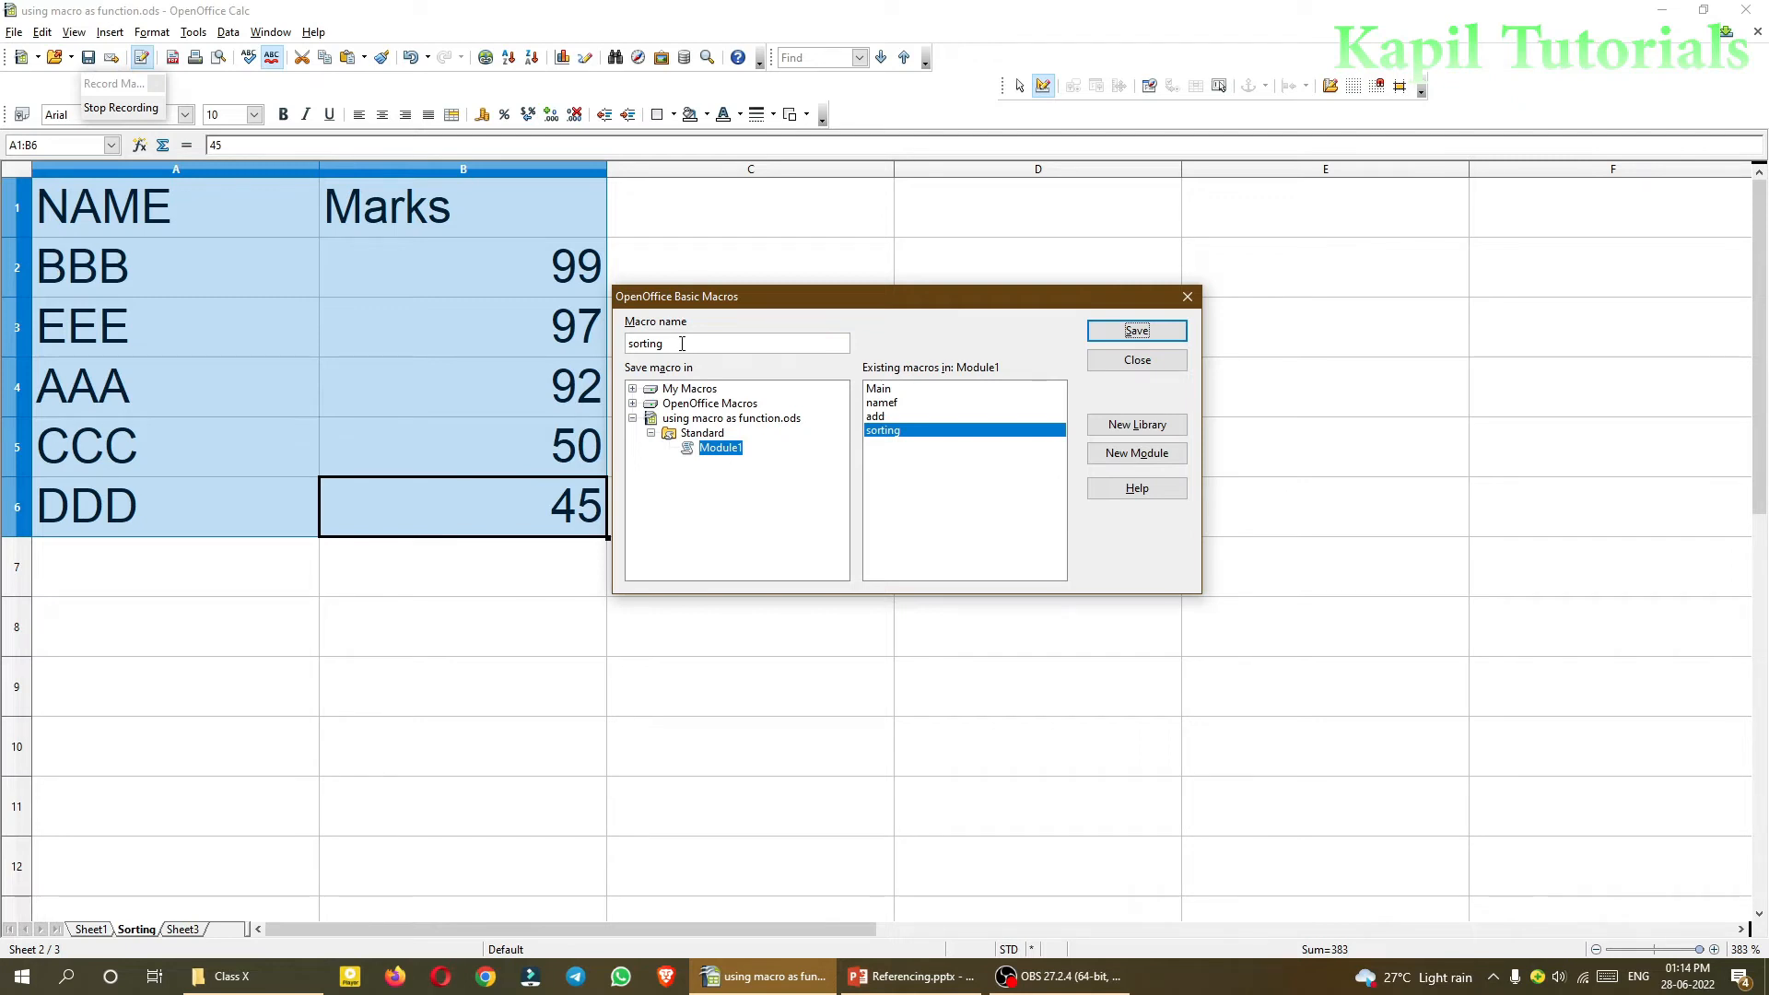
pyautogui.moveTo(681, 343); pyautogui.dragTo(605, 347)
pyautogui.write('so')
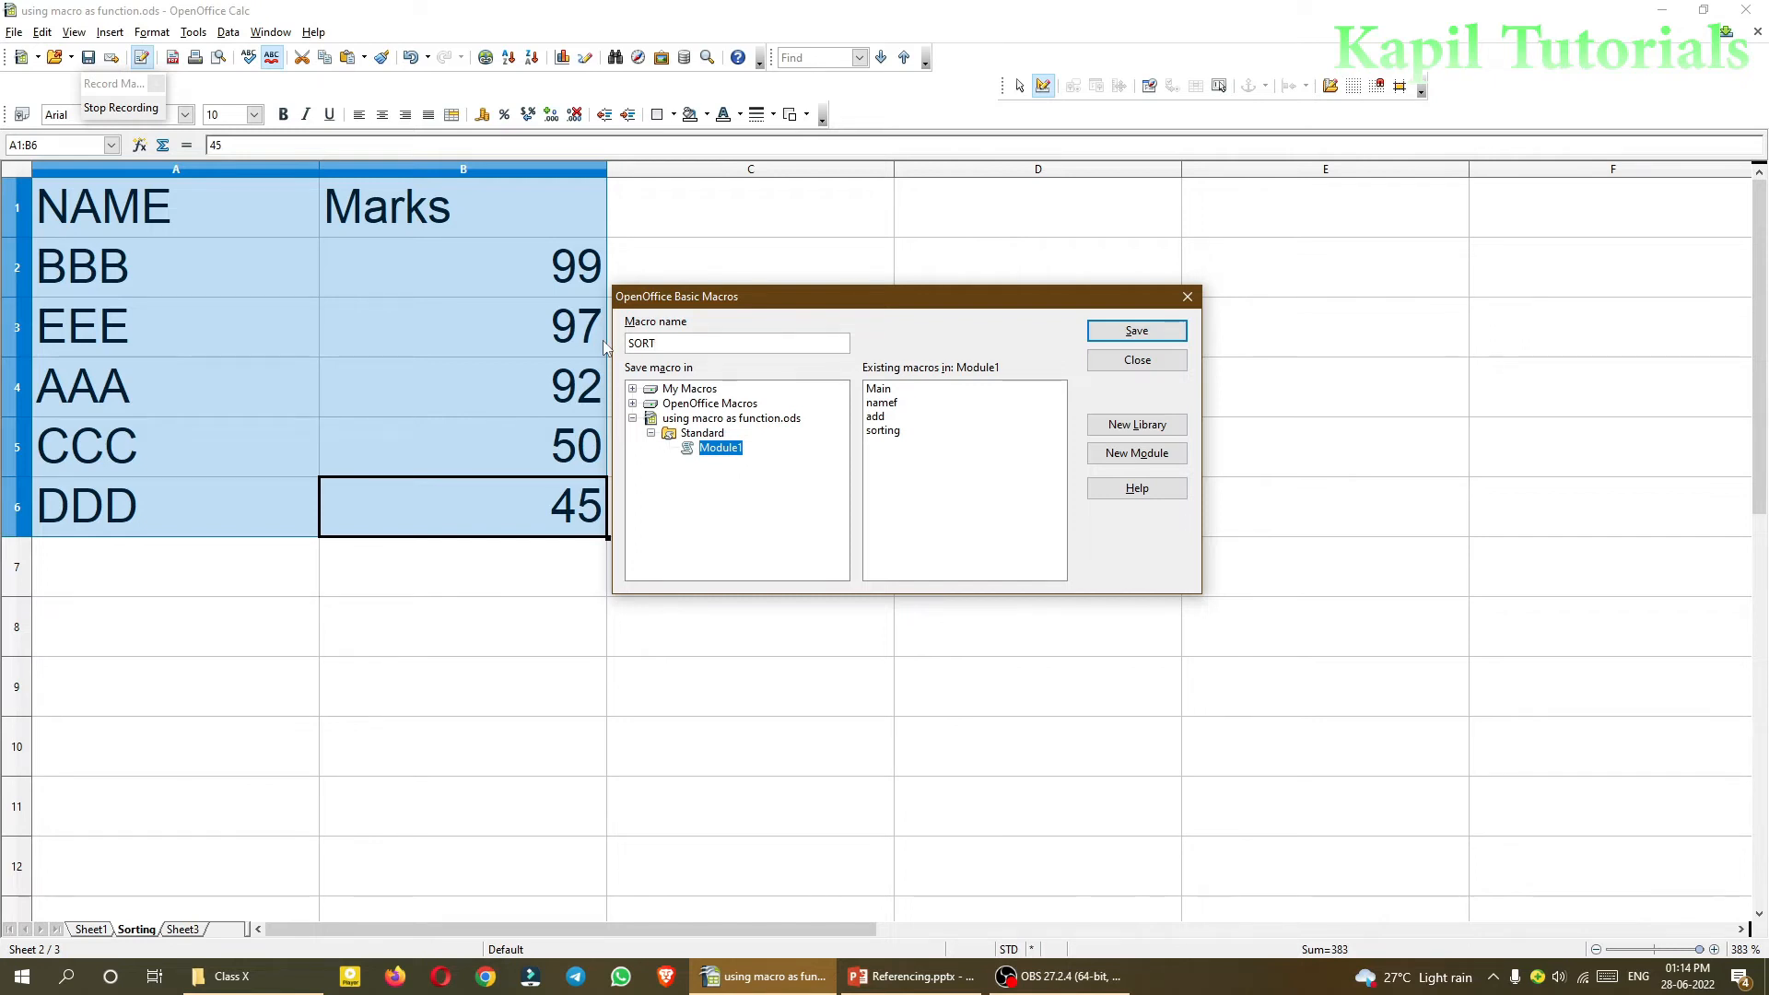
pyautogui.write('RTMARKS')
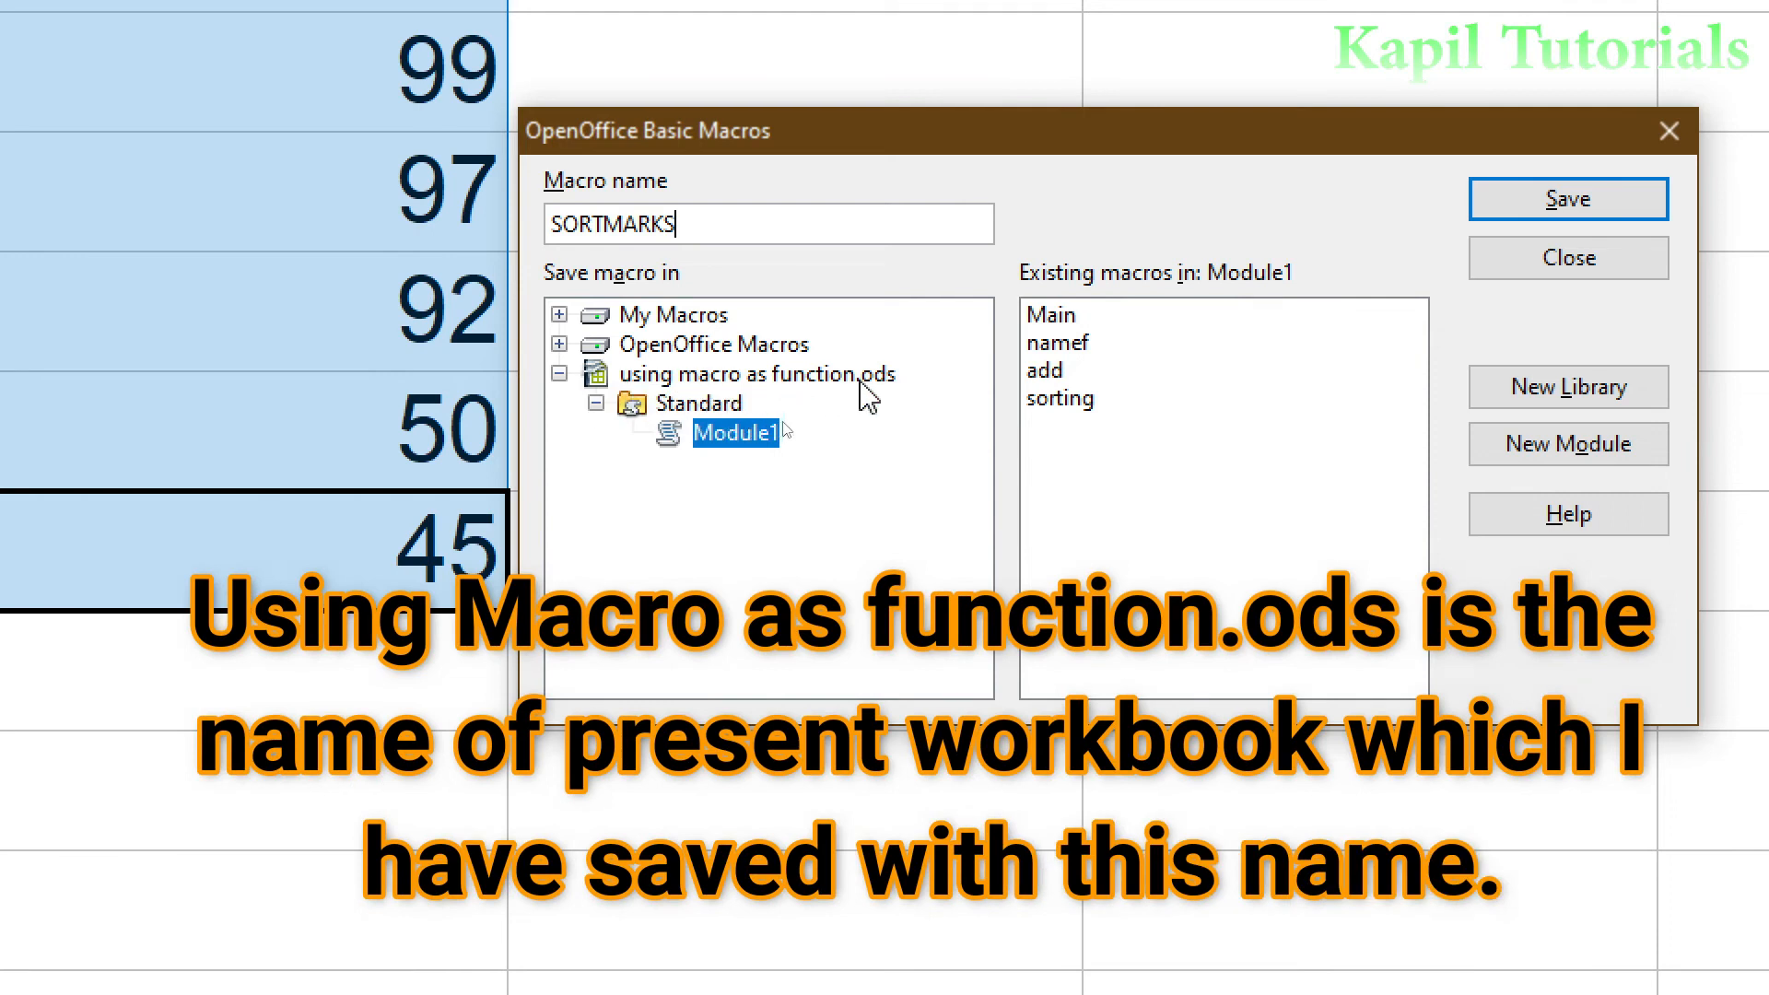
# - Save the macro as SORT_MARKS in Module1 of the Standard library of using macro as function.ods
pyautogui.click(596, 403)
pyautogui.click(596, 403)
pyautogui.click(735, 433)
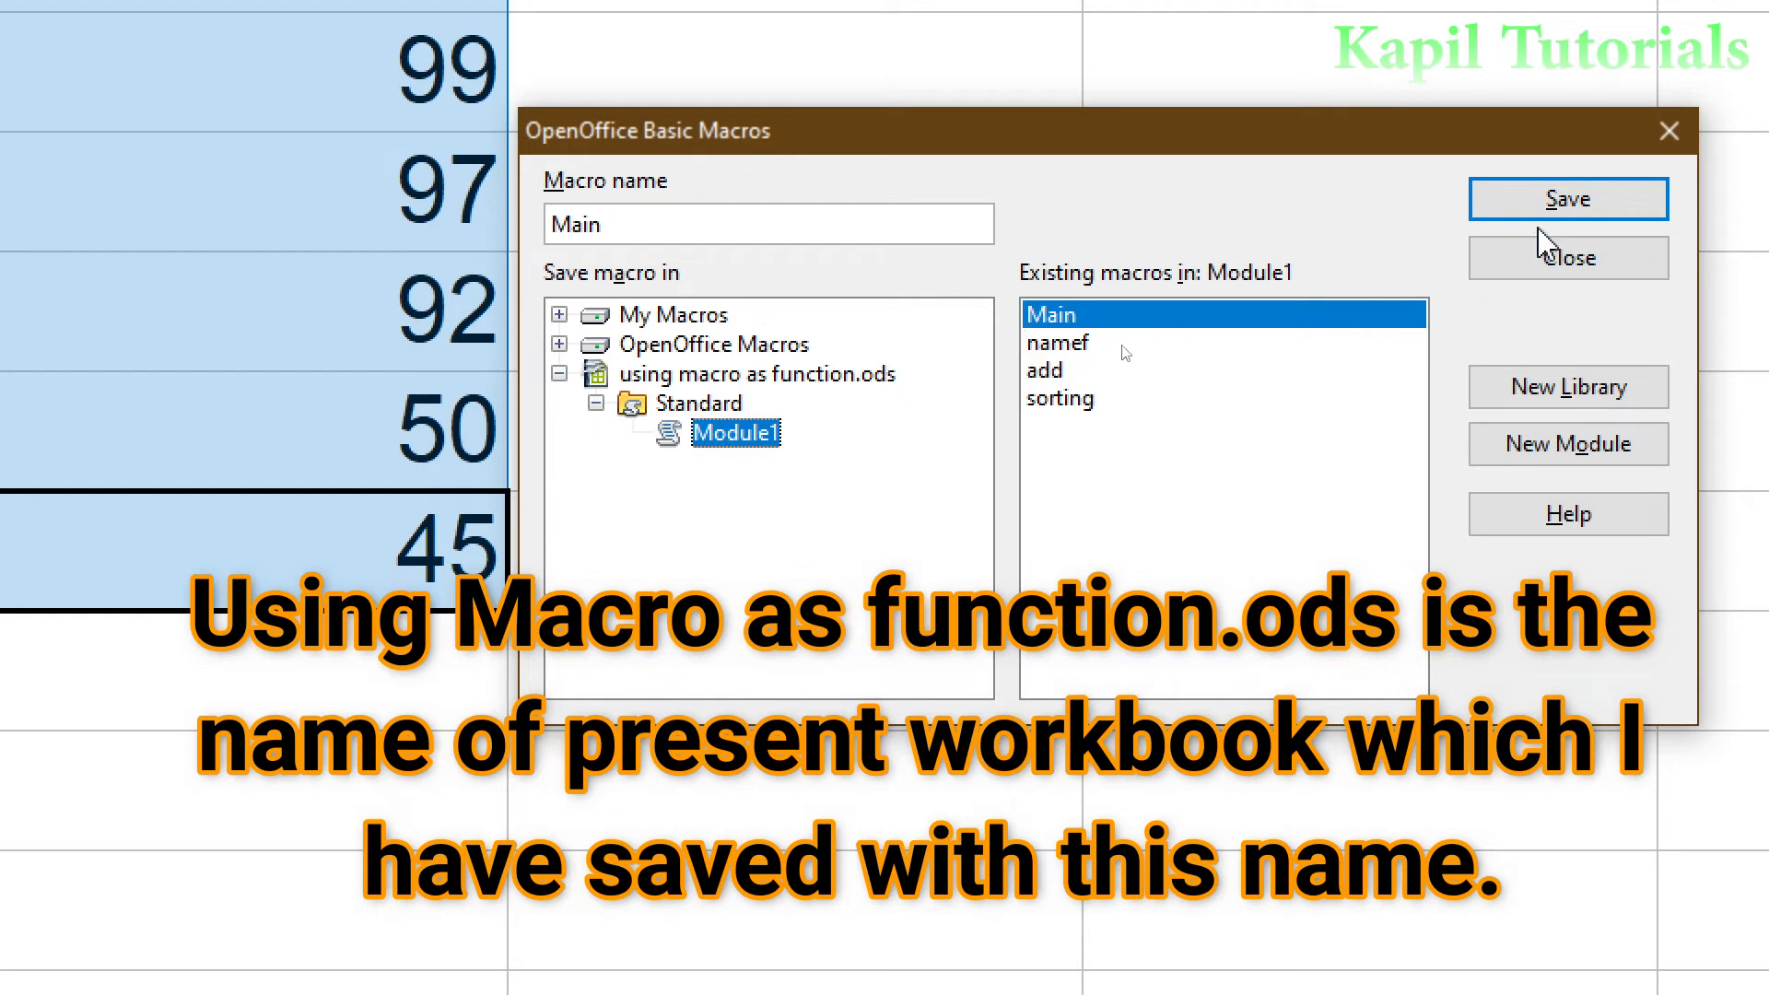
pyautogui.moveTo(639, 224); pyautogui.dragTo(577, 242)
pyautogui.write('SORT')
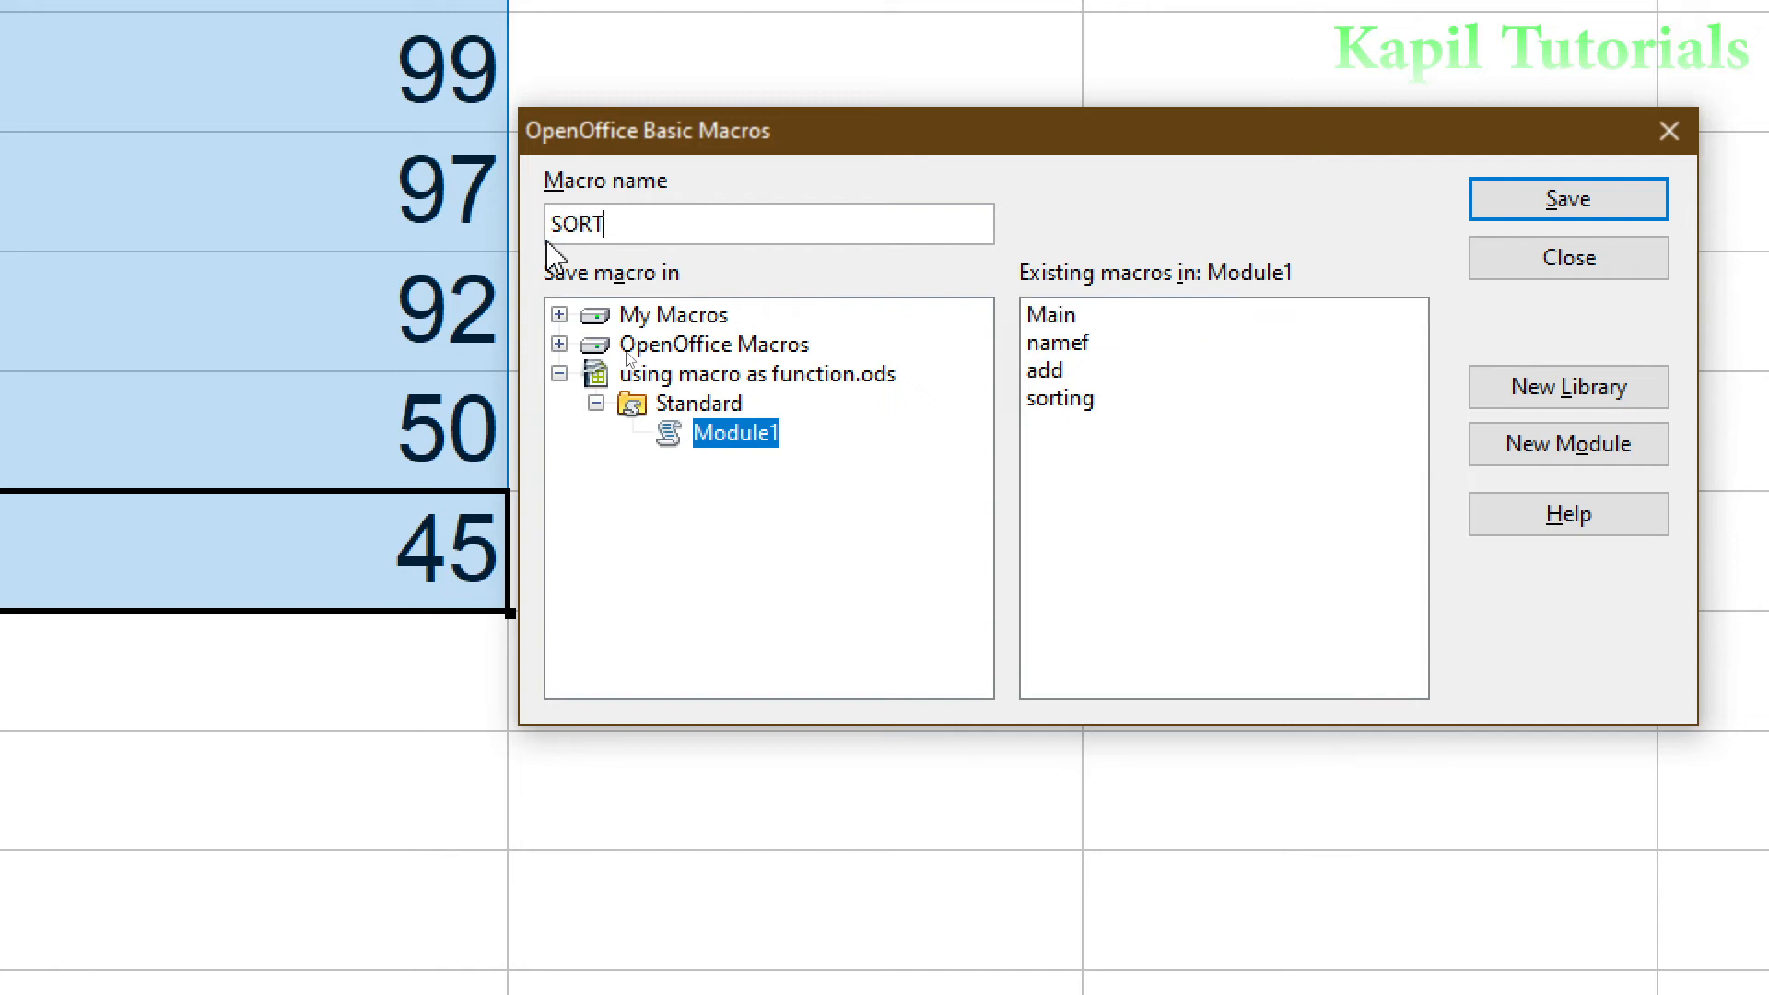
pyautogui.write('_MARKS')
pyautogui.click(1538, 214)
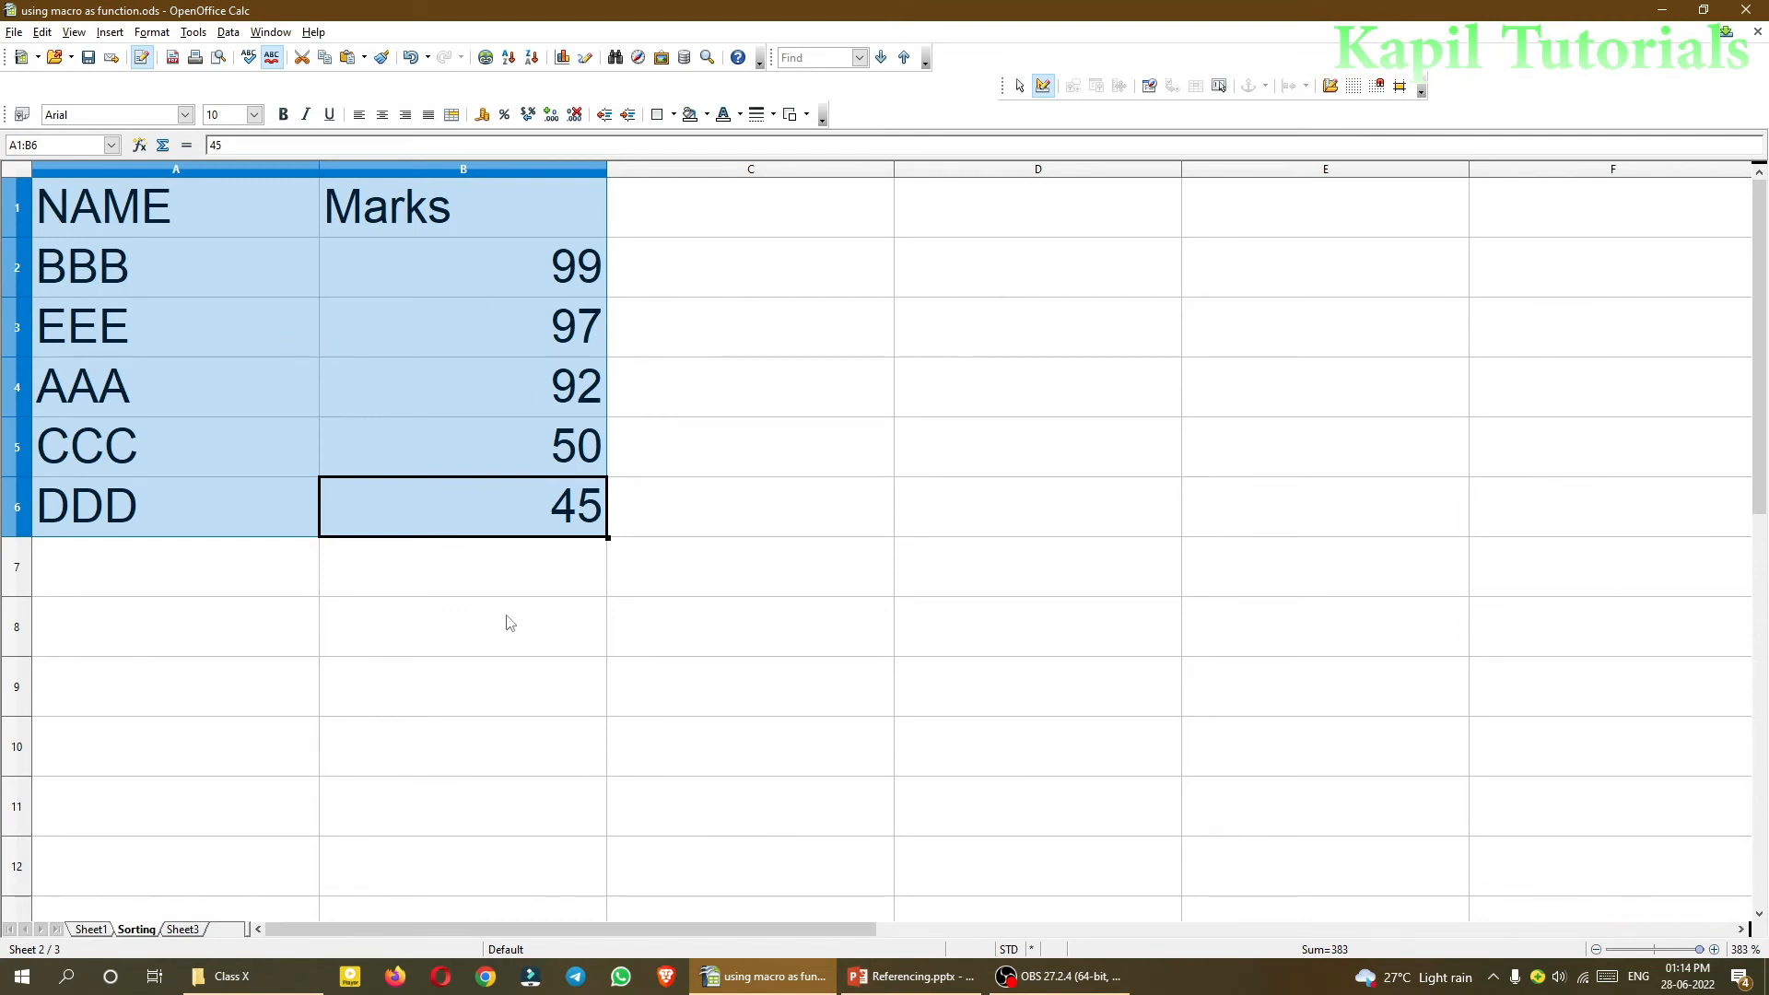
# - Copy the sorted name and marks table in A1:B6 on the Sorting sheet
pyautogui.click(463, 627)
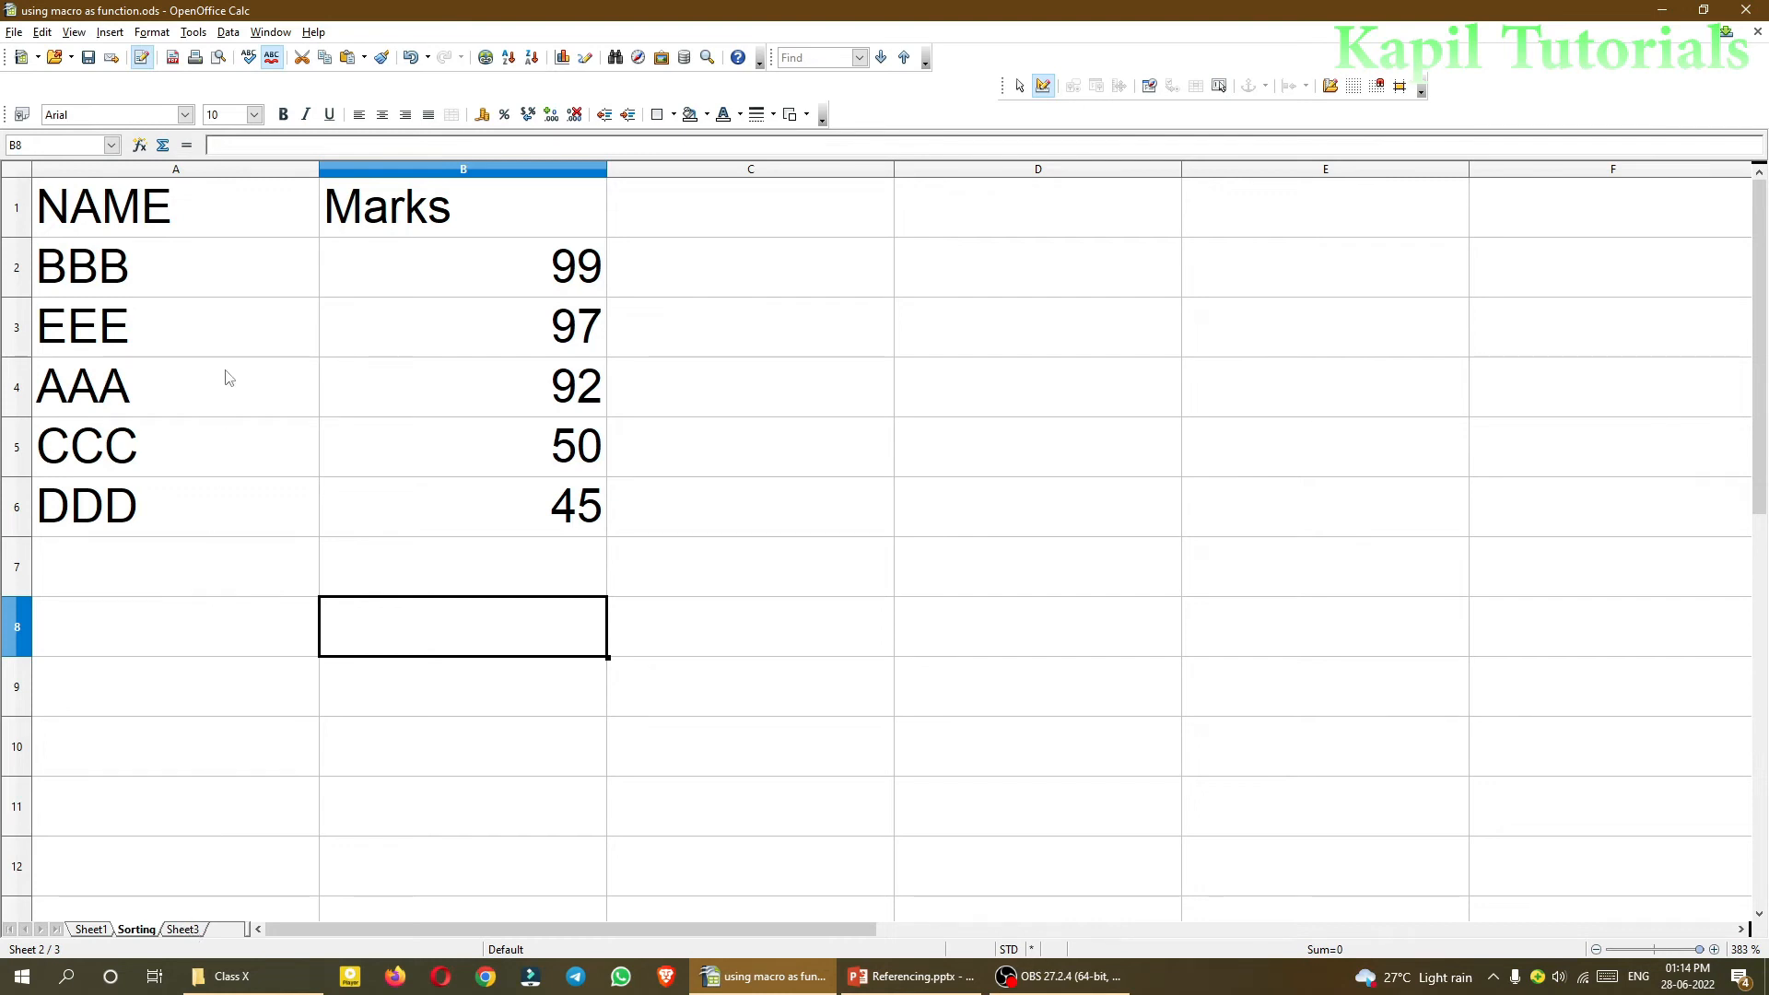
pyautogui.moveTo(138, 208); pyautogui.dragTo(351, 214)
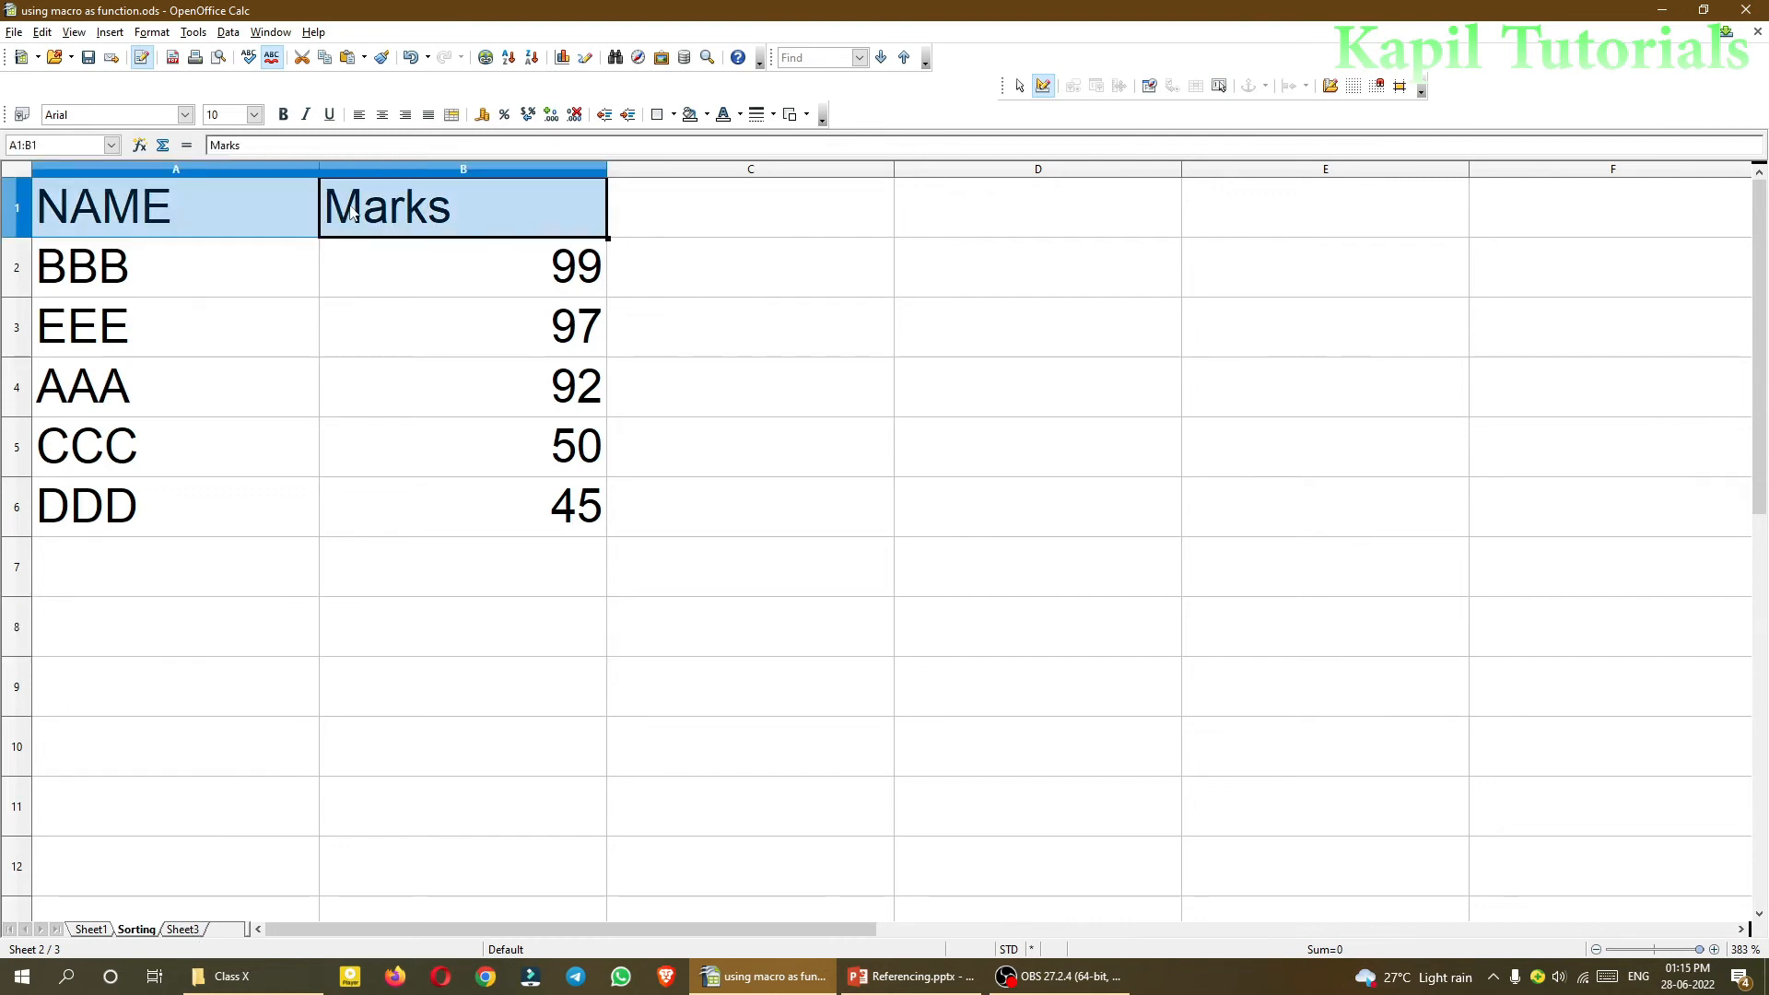
pyautogui.click(118, 297)
pyautogui.moveTo(101, 217); pyautogui.dragTo(471, 499)
pyautogui.hotkey('ctrl', 'c')
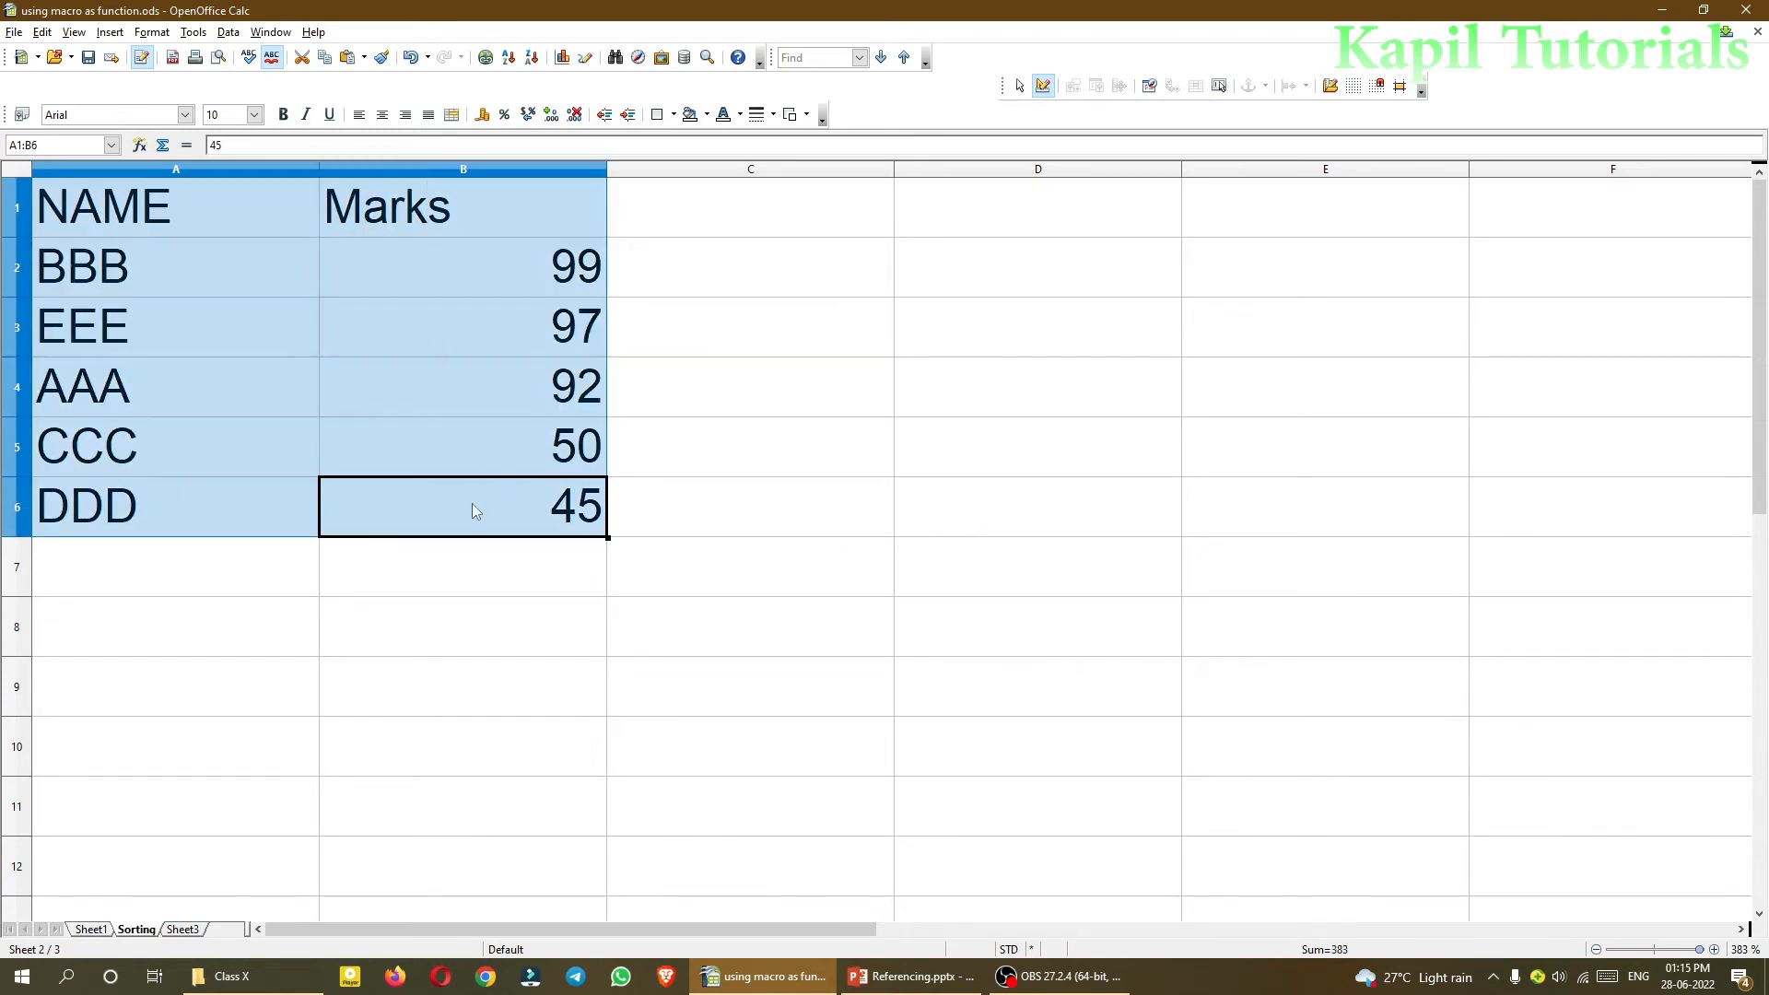
# - Paste the copied table at cell A1 of Sheet3, overwriting the existing headings
pyautogui.click(181, 928)
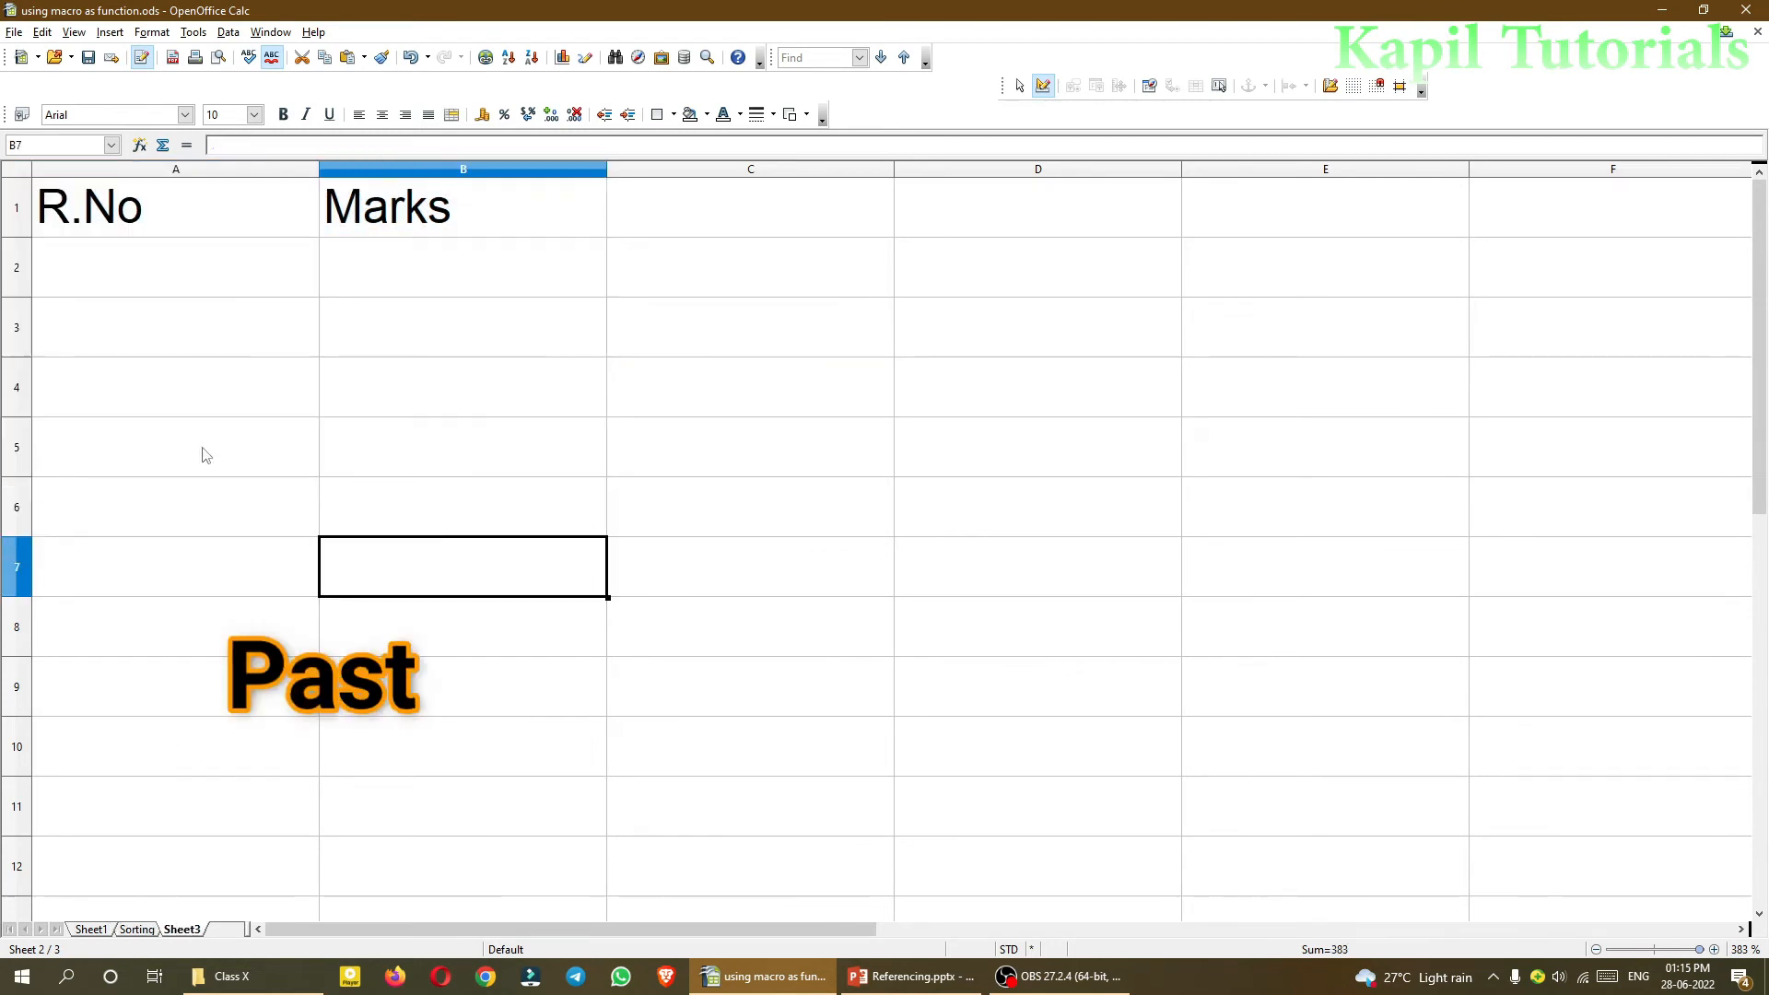
pyautogui.click(133, 210)
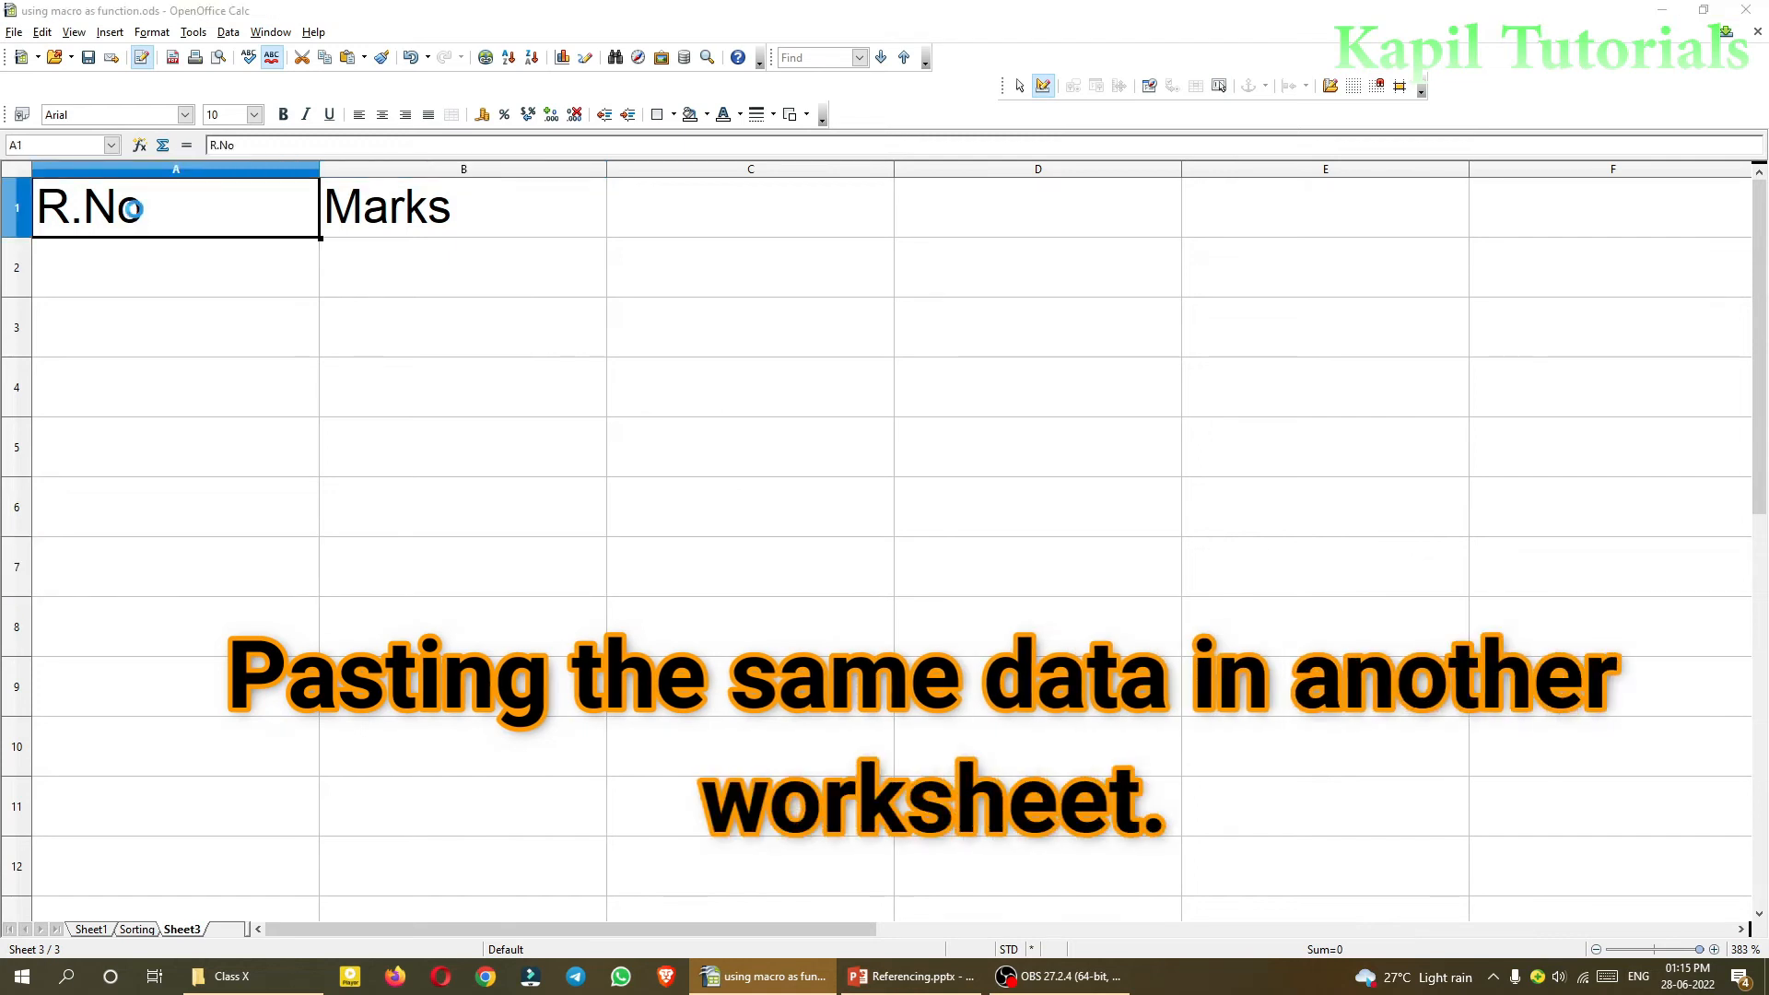
pyautogui.hotkey('ctrl', 'v')
pyautogui.click(813, 523)
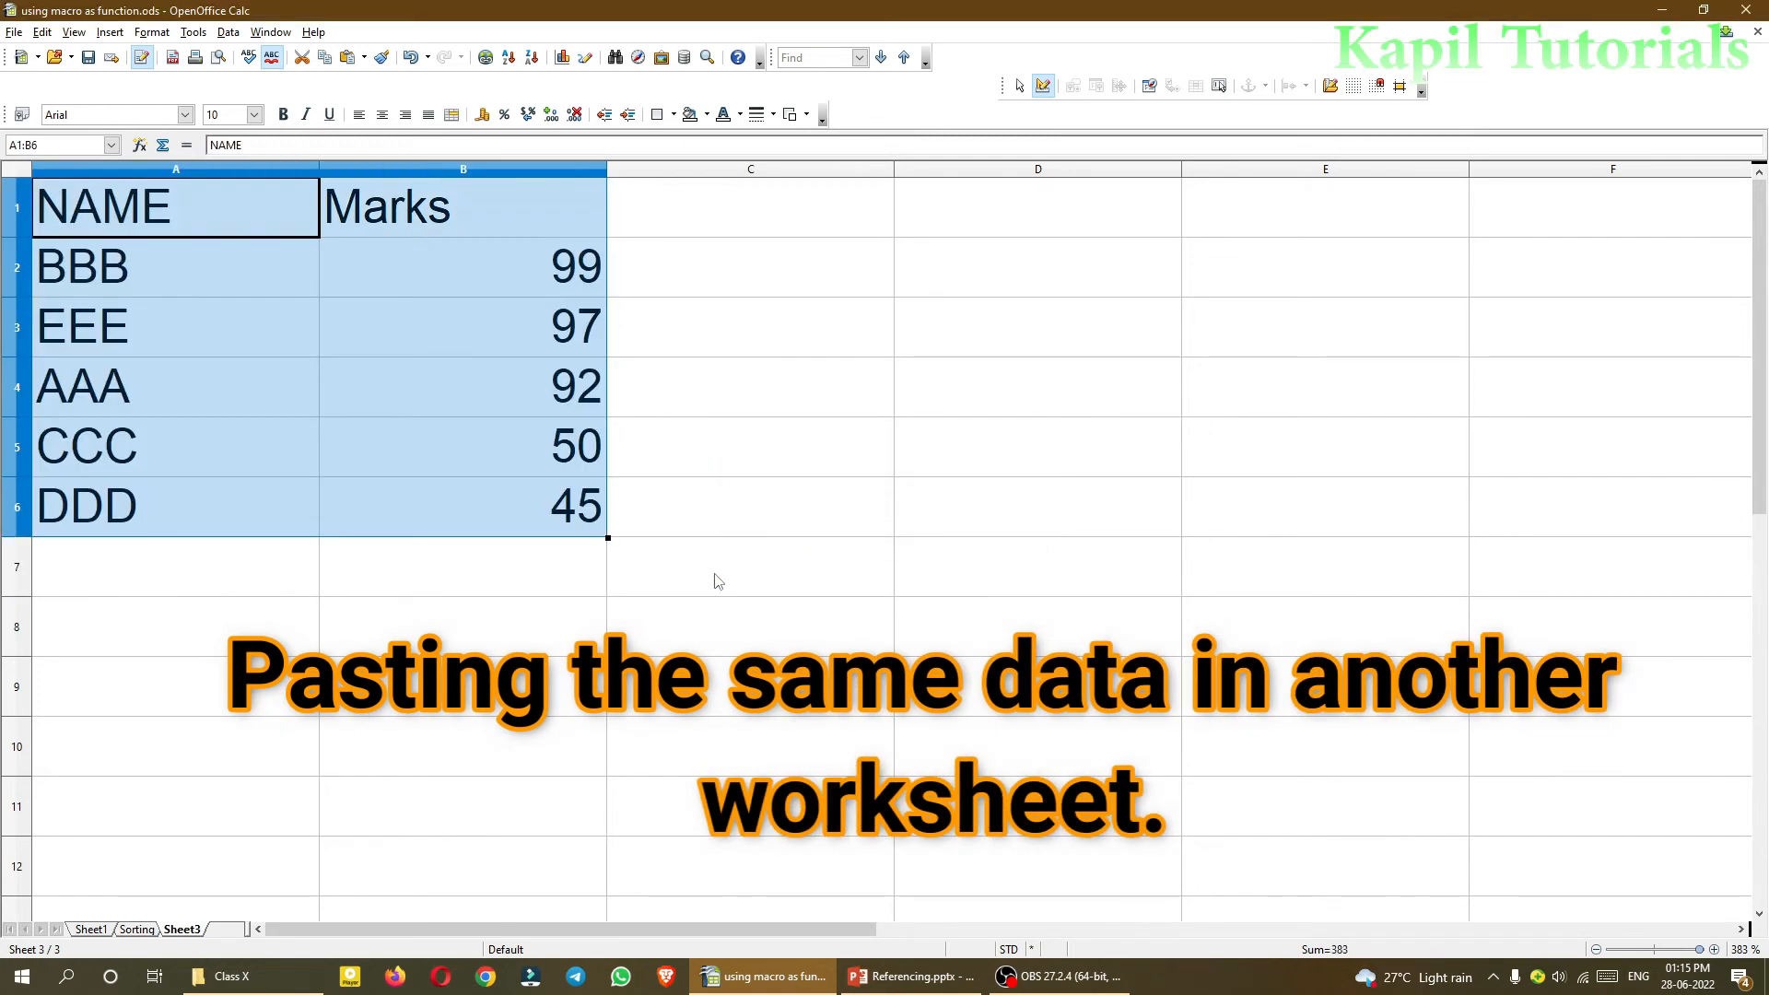
pyautogui.click(717, 580)
pyautogui.click(137, 930)
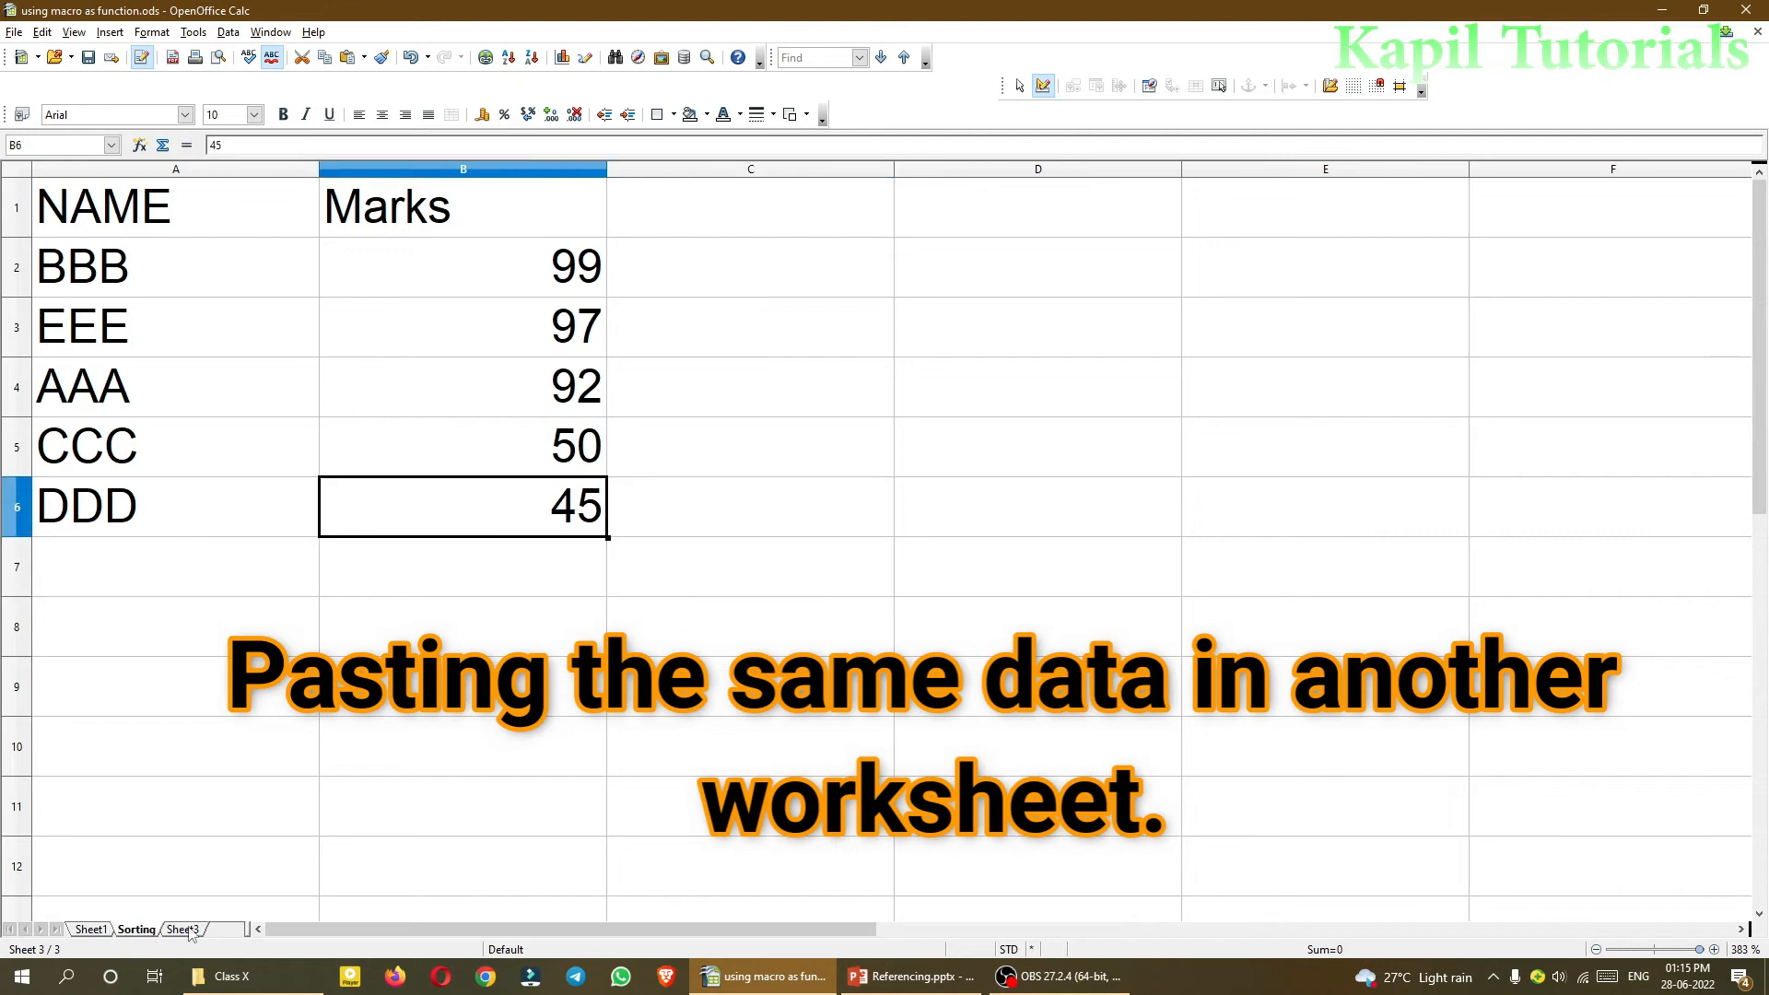
pyautogui.click(189, 930)
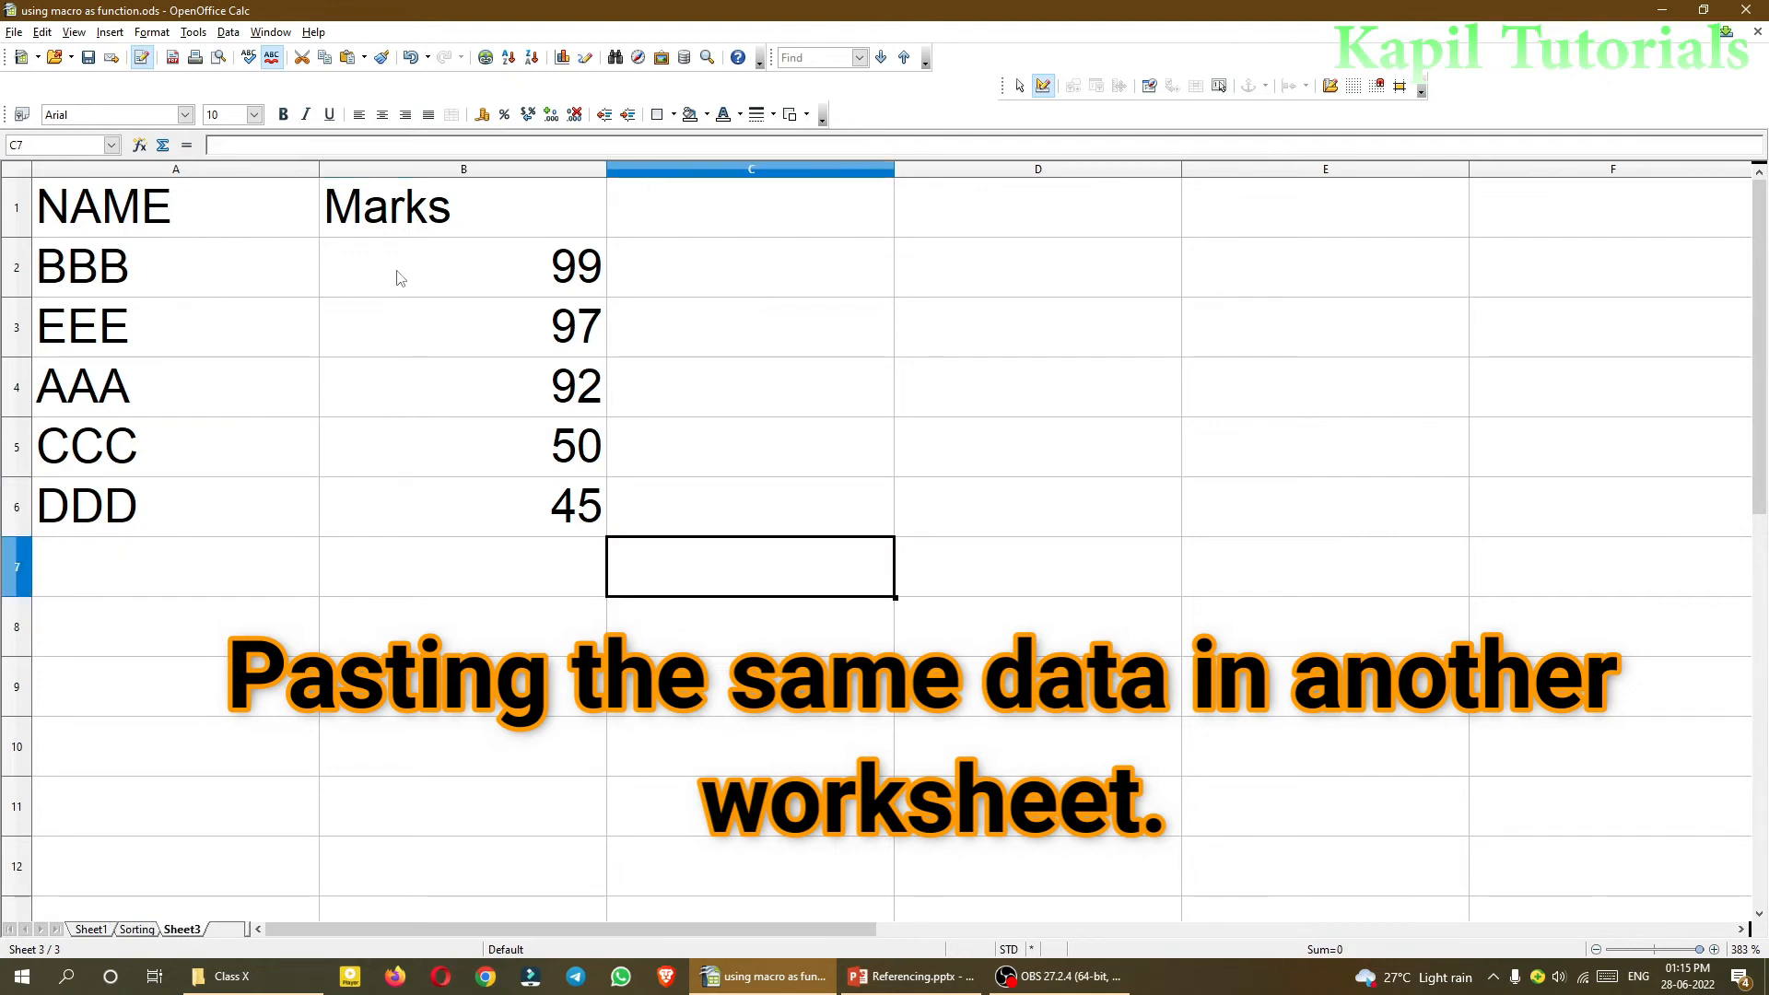
# - Change the marks in B2 to B6 on Sheet3 to 77, 56, 23, 99 and 56
pyautogui.click(489, 269)
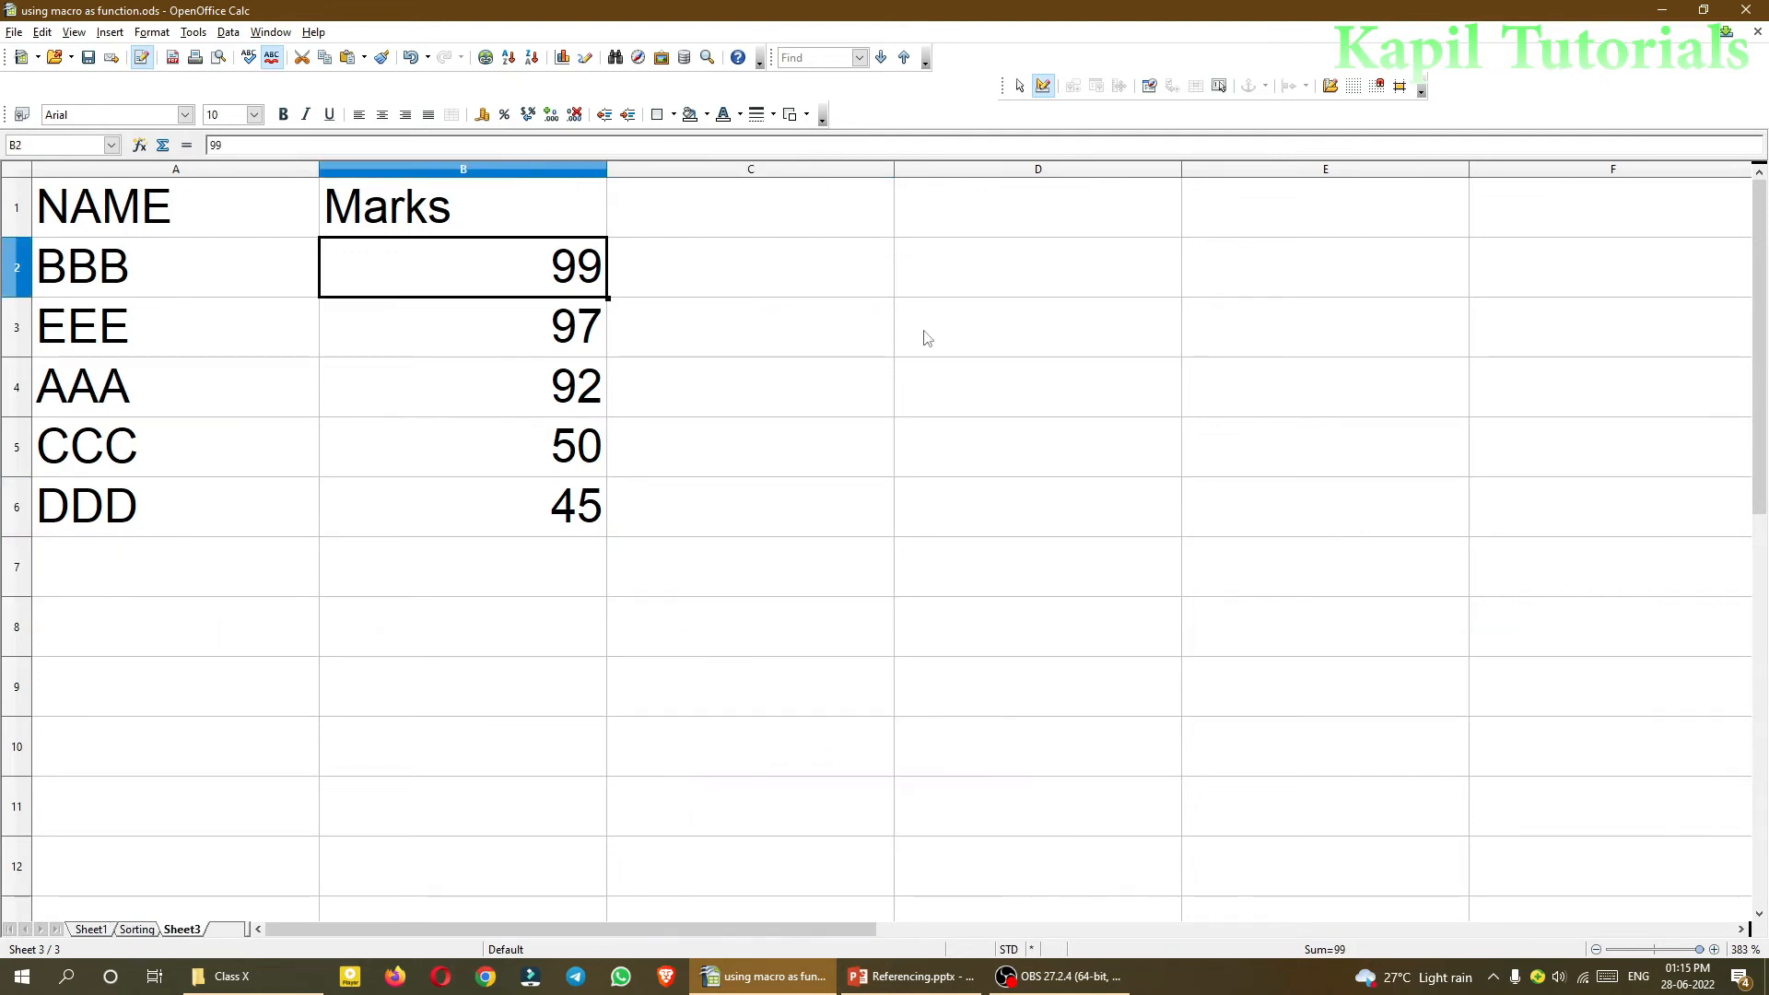
pyautogui.write('77')
pyautogui.press('Return')
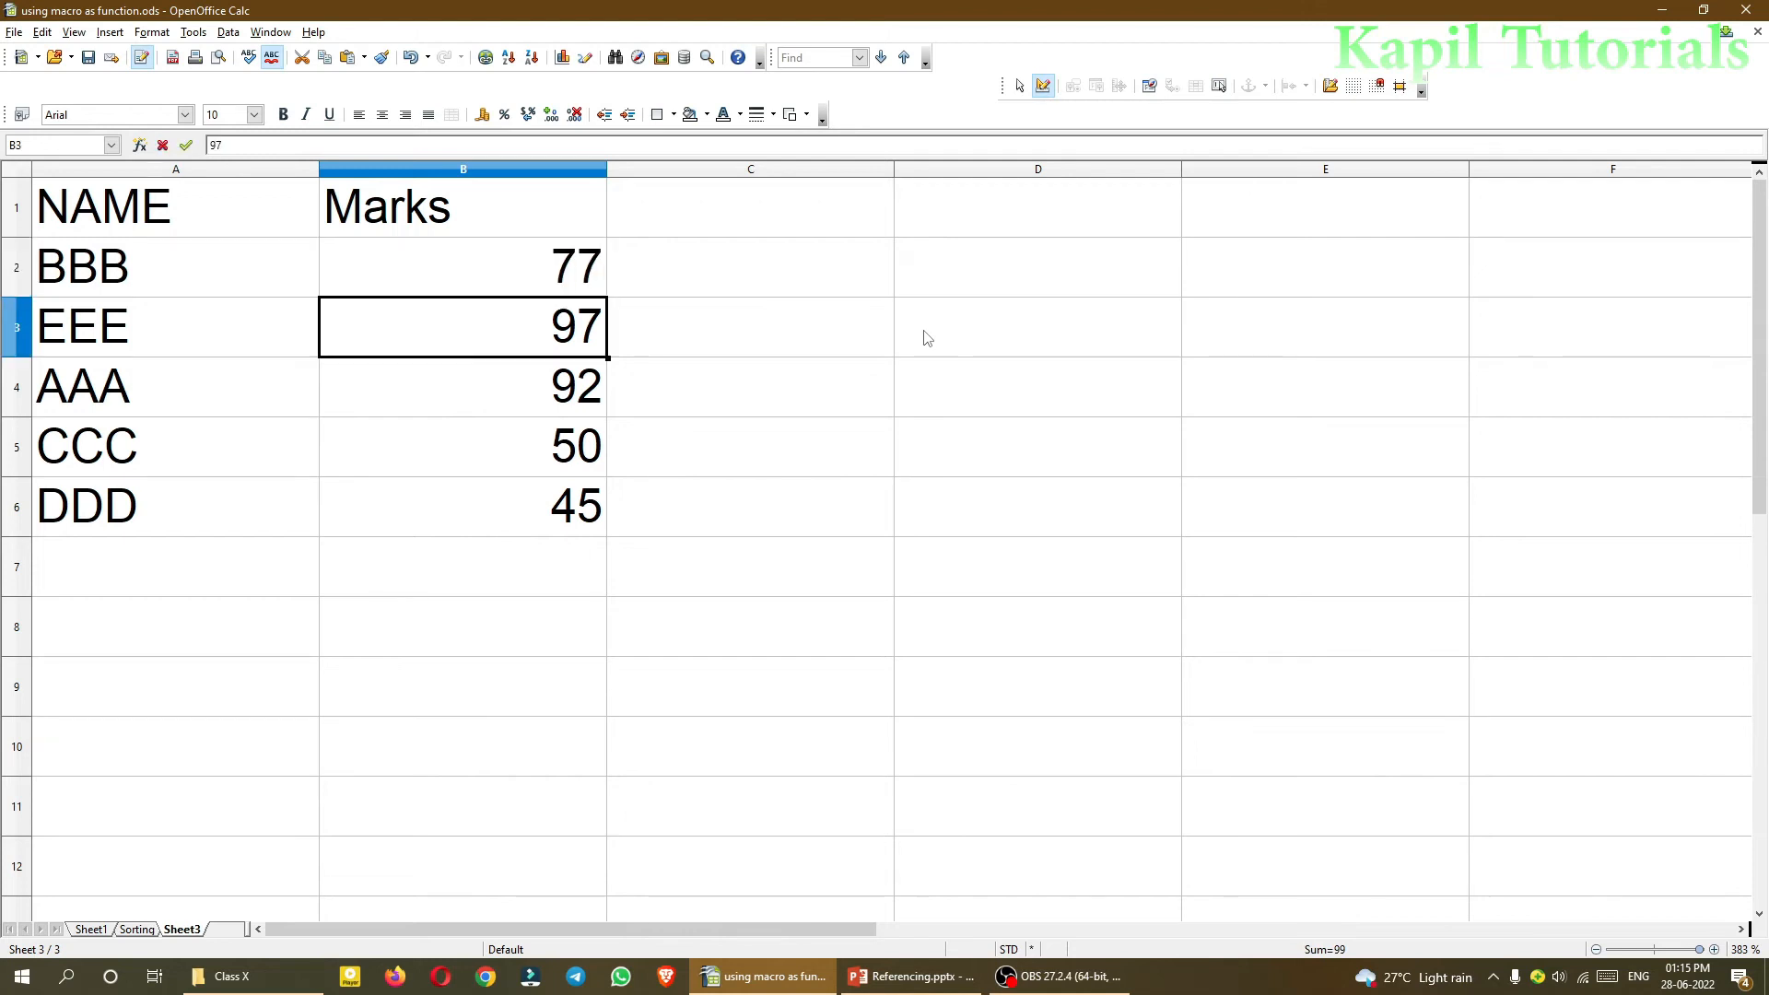
pyautogui.write('56')
pyautogui.press('Return')
pyautogui.write('23')
pyautogui.press('Return')
pyautogui.write('99')
pyautogui.press('Return')
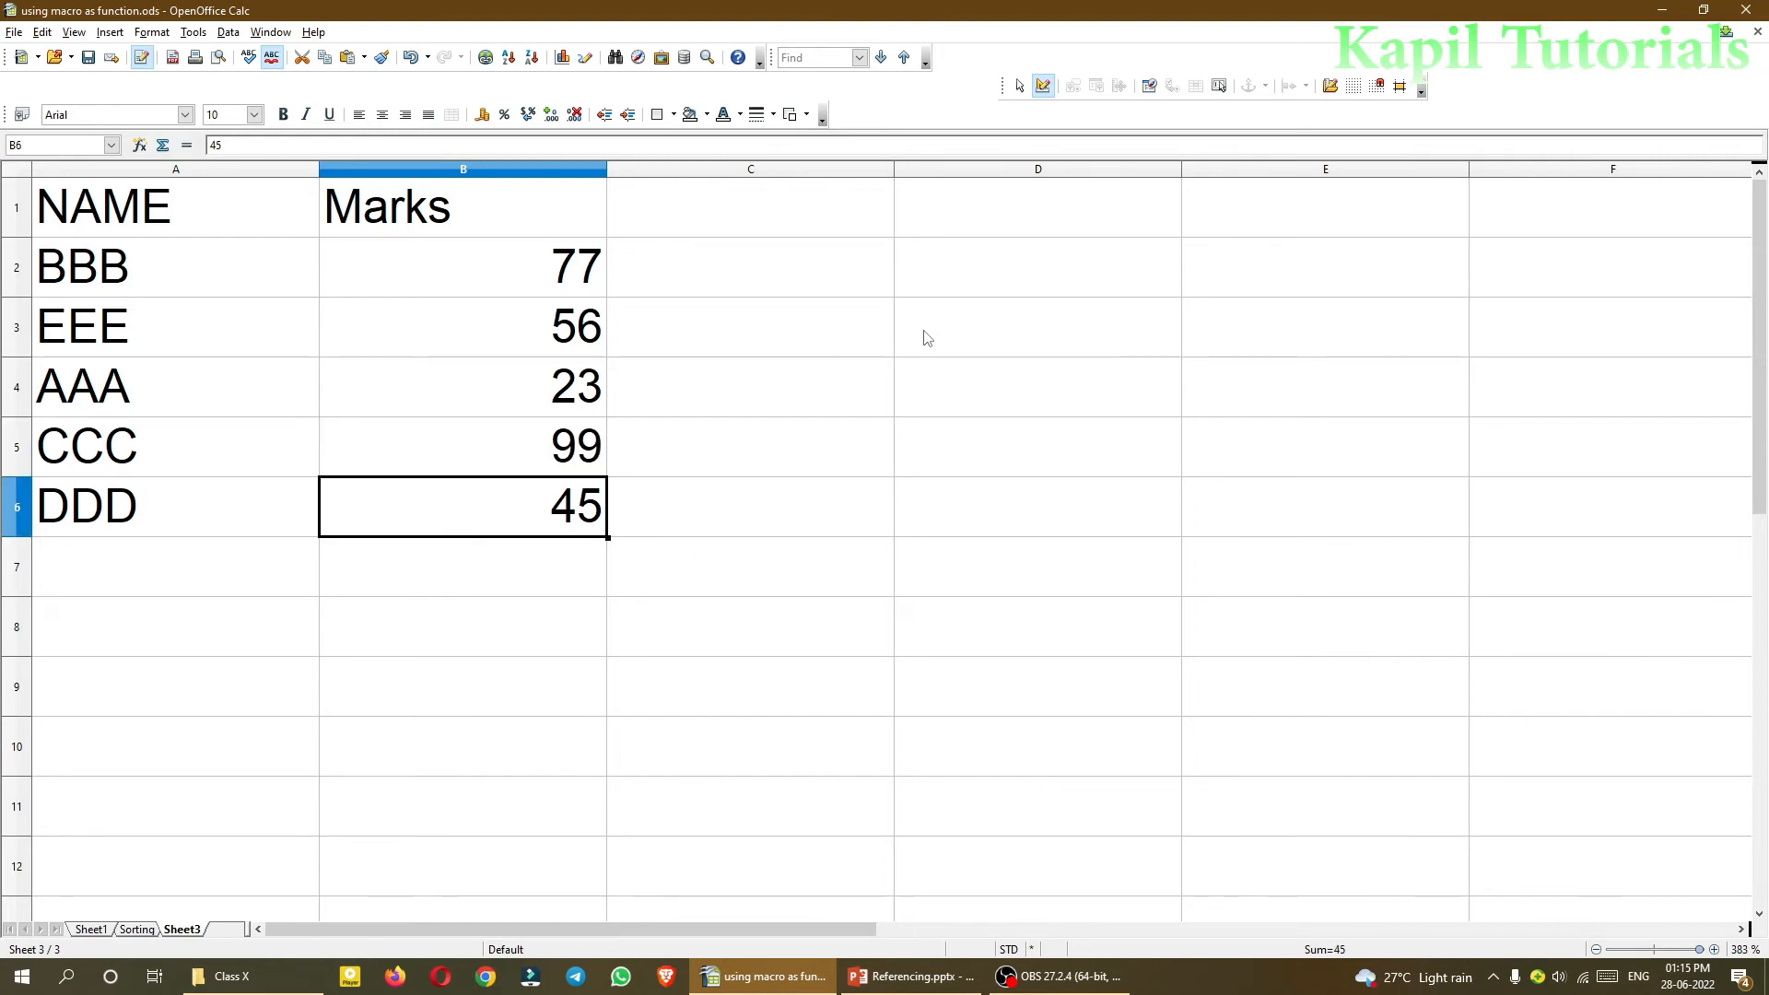
pyautogui.write('56')
pyautogui.press('Return')
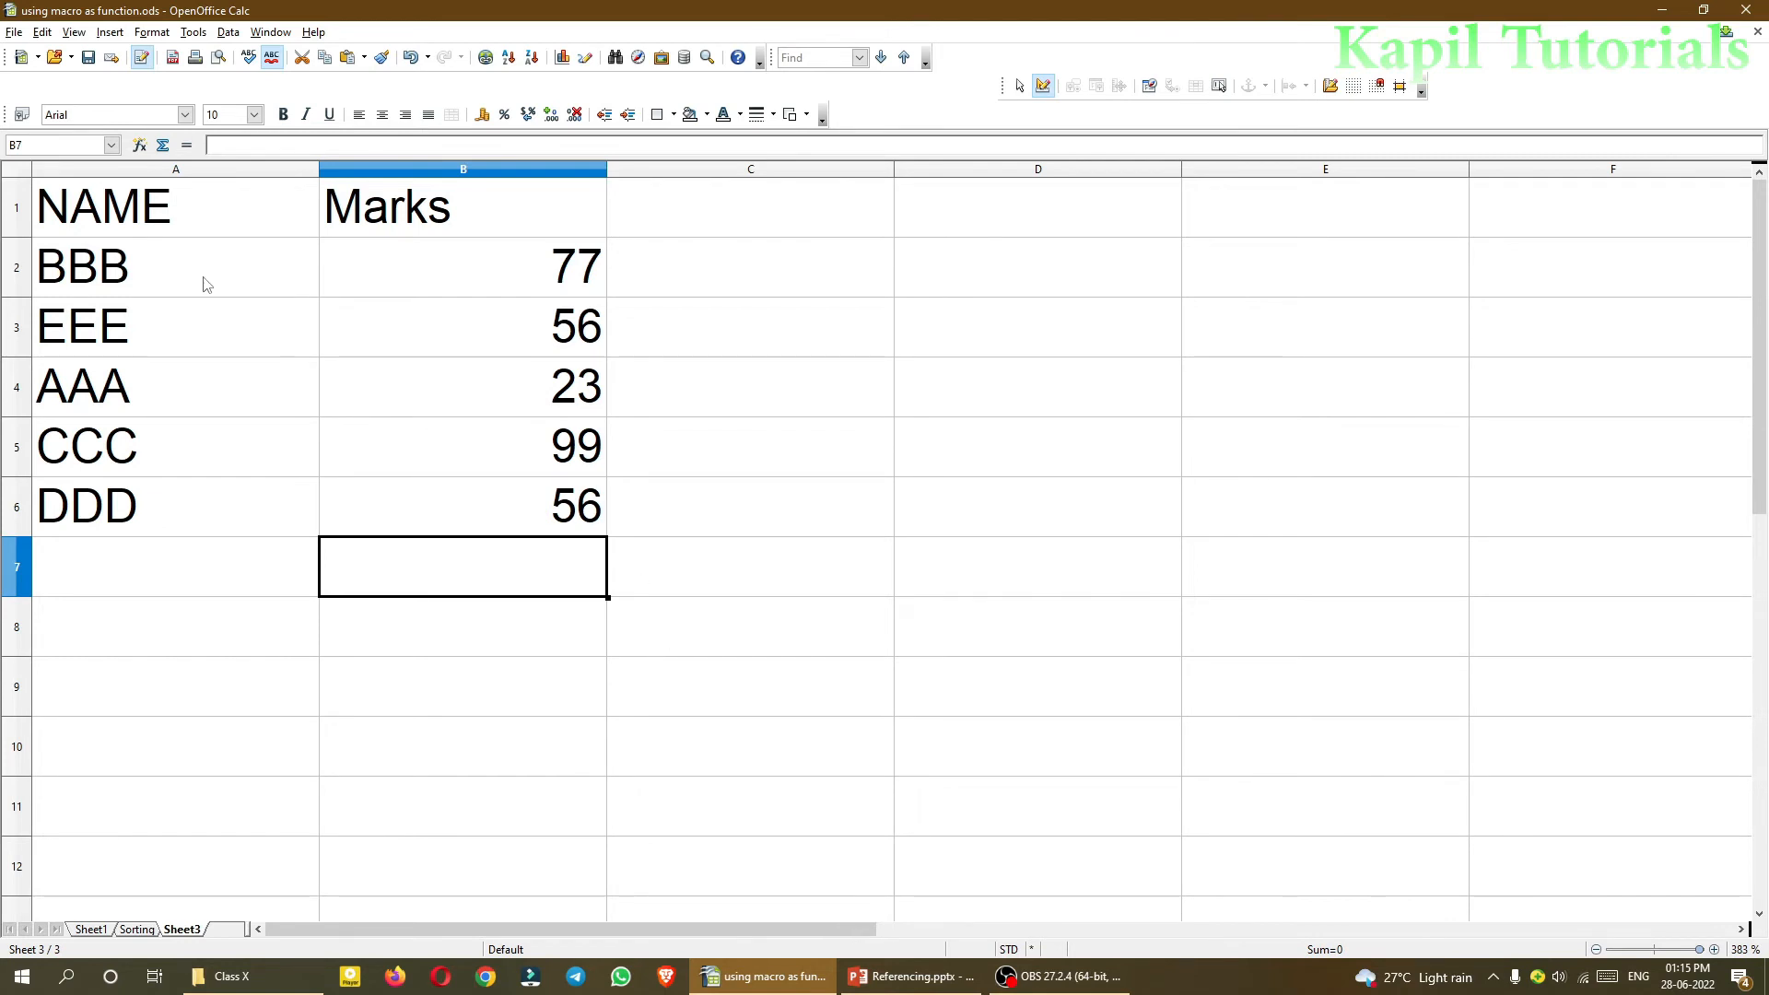
# - Make cell A1 of the marks table on Sheet3 active and open the Macro Selector for running a macro
pyautogui.moveTo(112, 210); pyautogui.dragTo(495, 497)
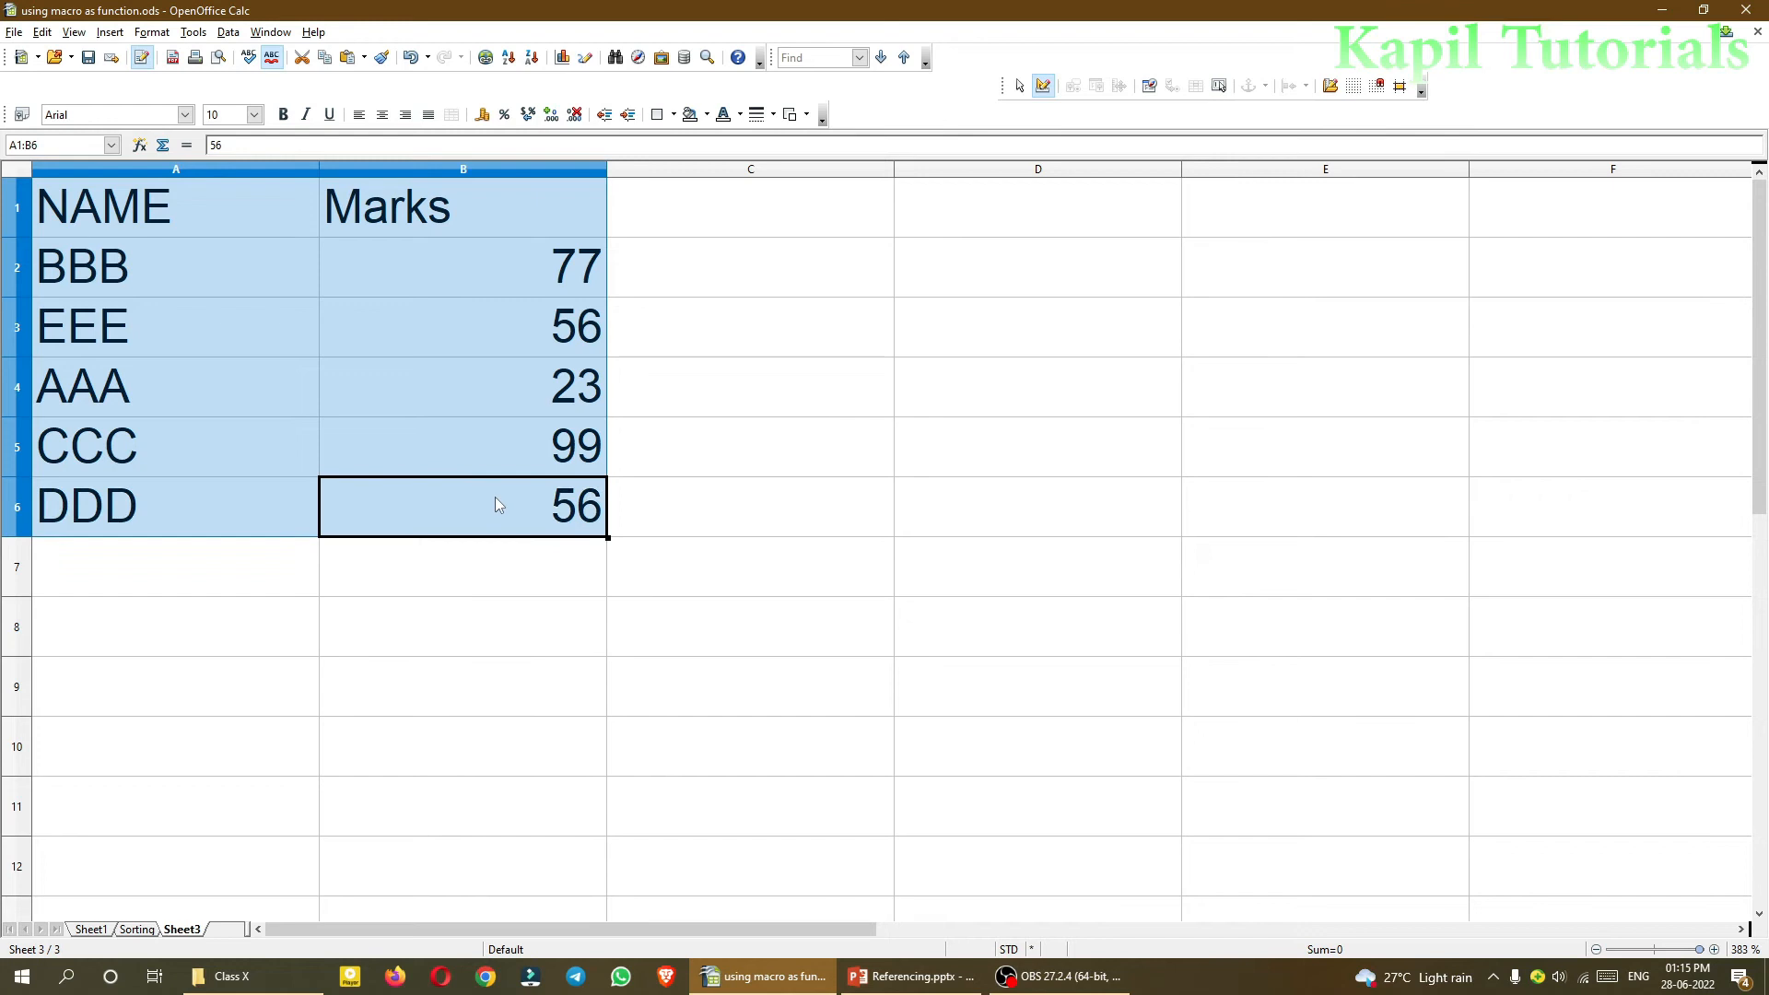
pyautogui.click(495, 498)
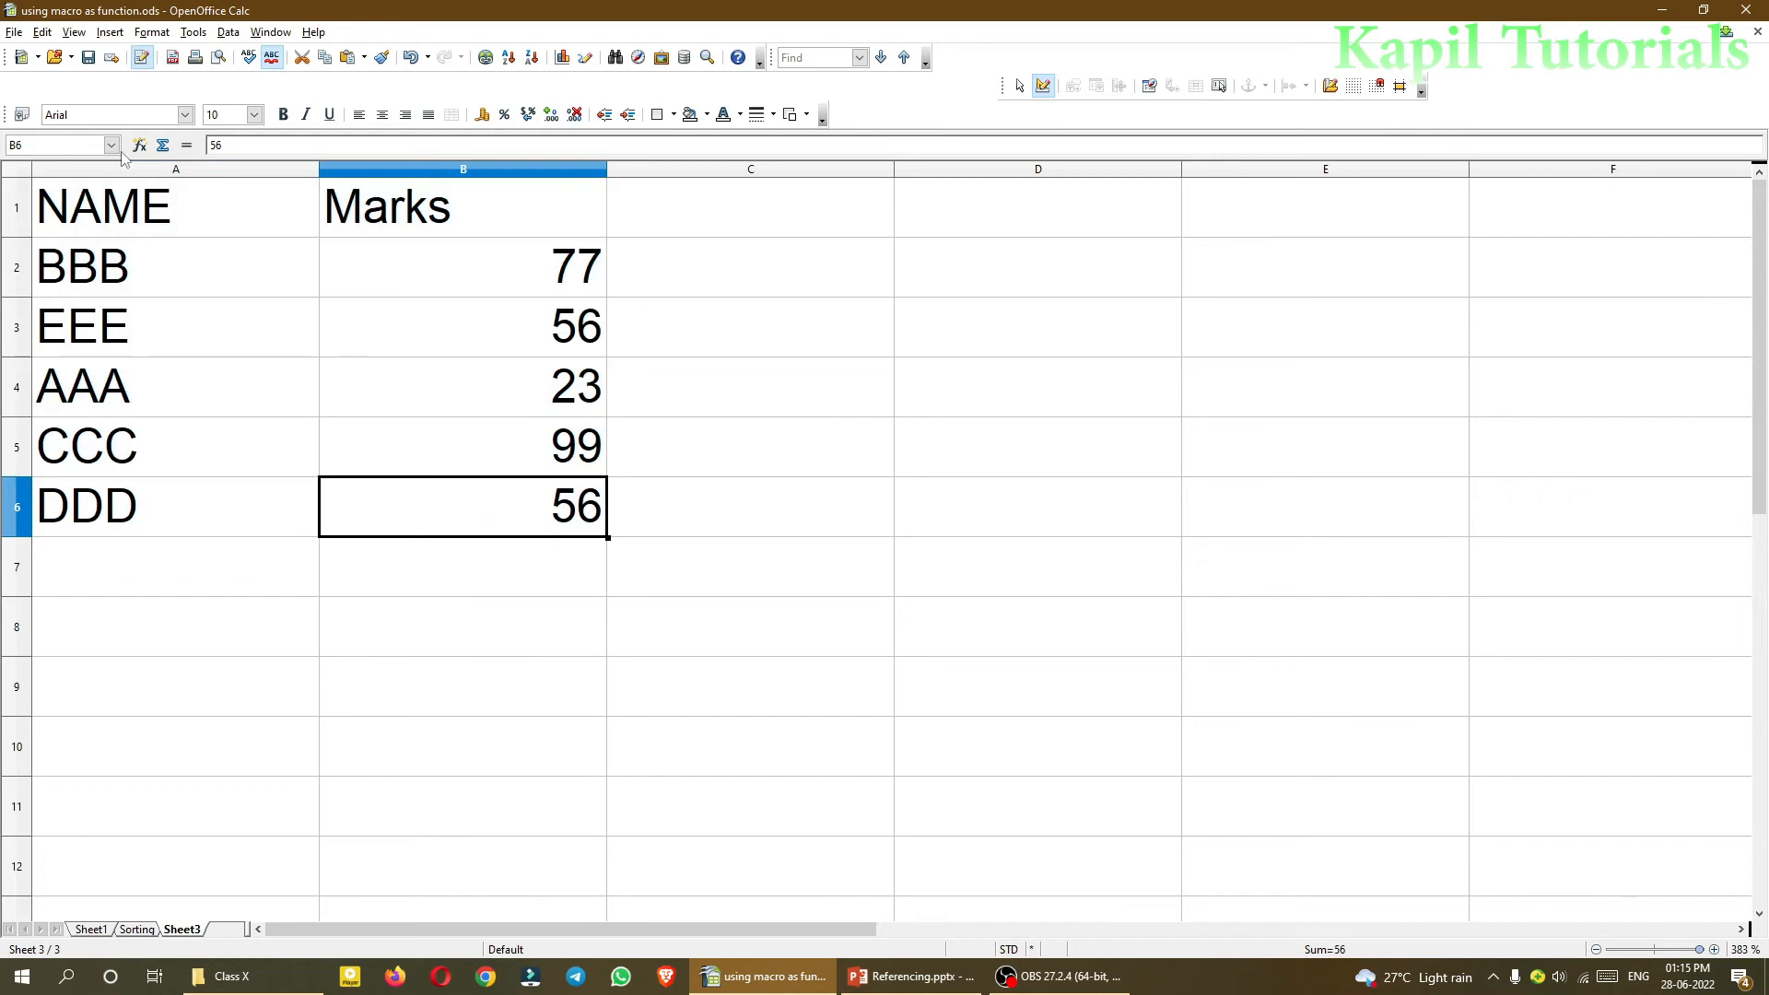
pyautogui.click(92, 212)
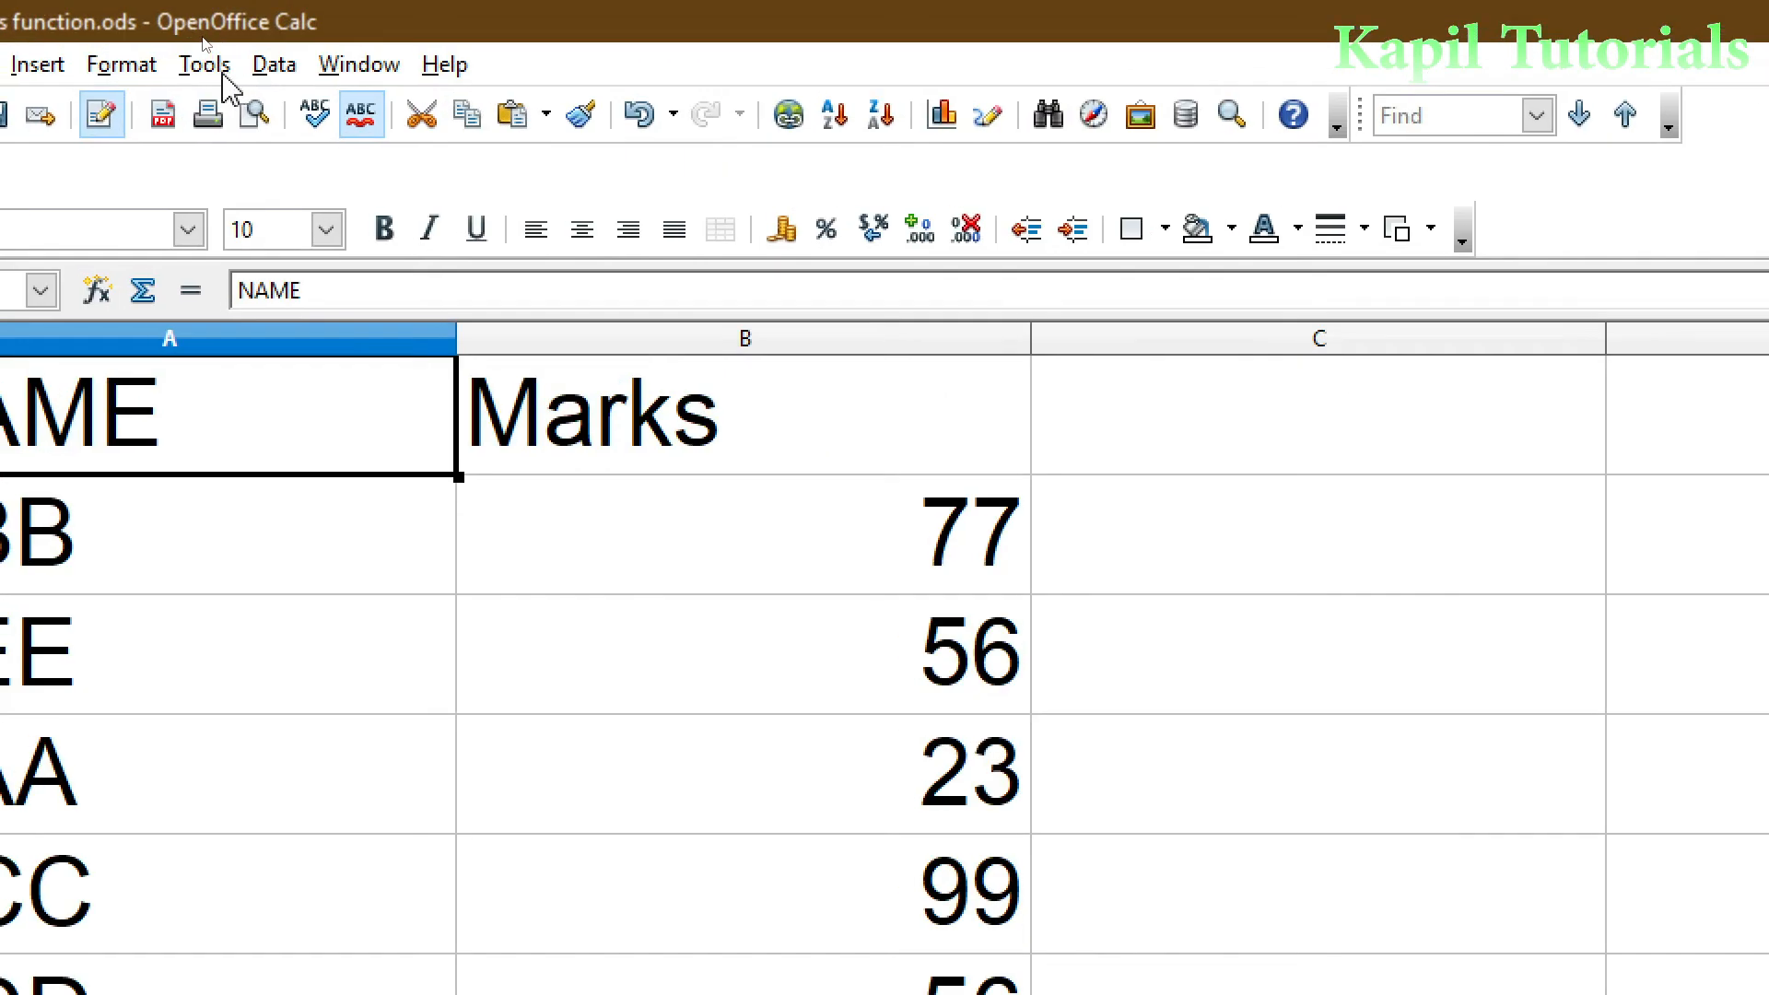
pyautogui.click(201, 35)
pyautogui.moveTo(327, 626)
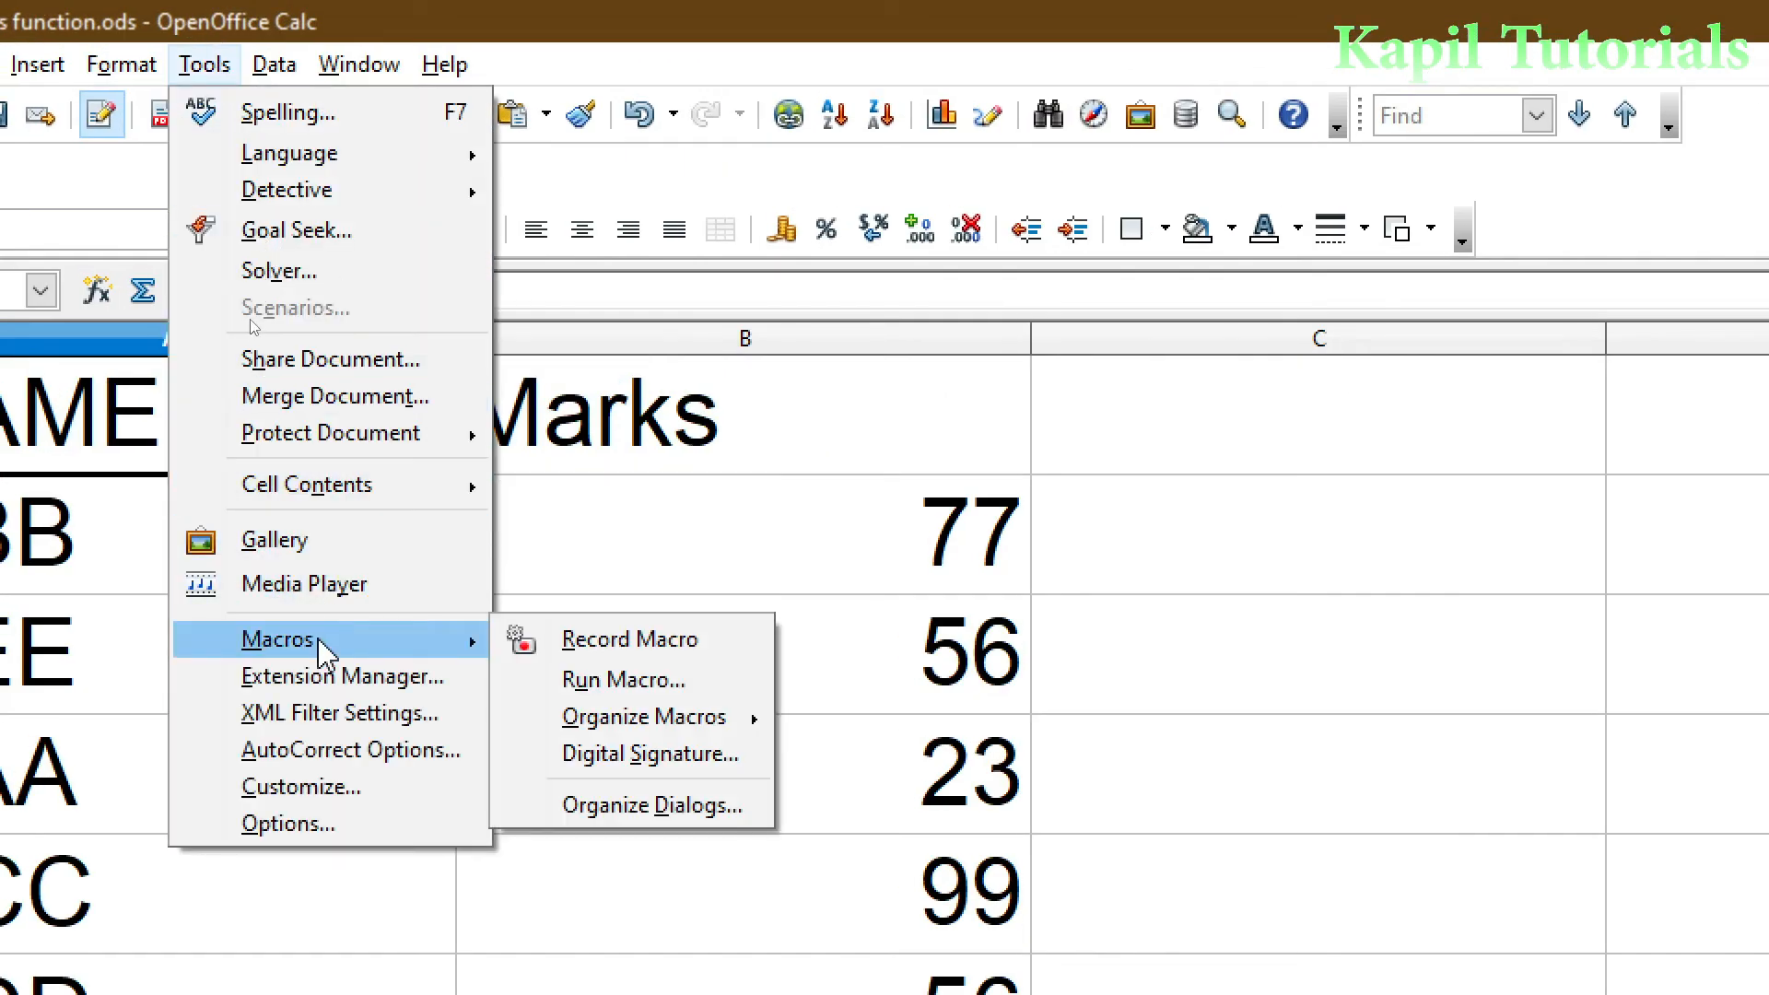
pyautogui.click(615, 681)
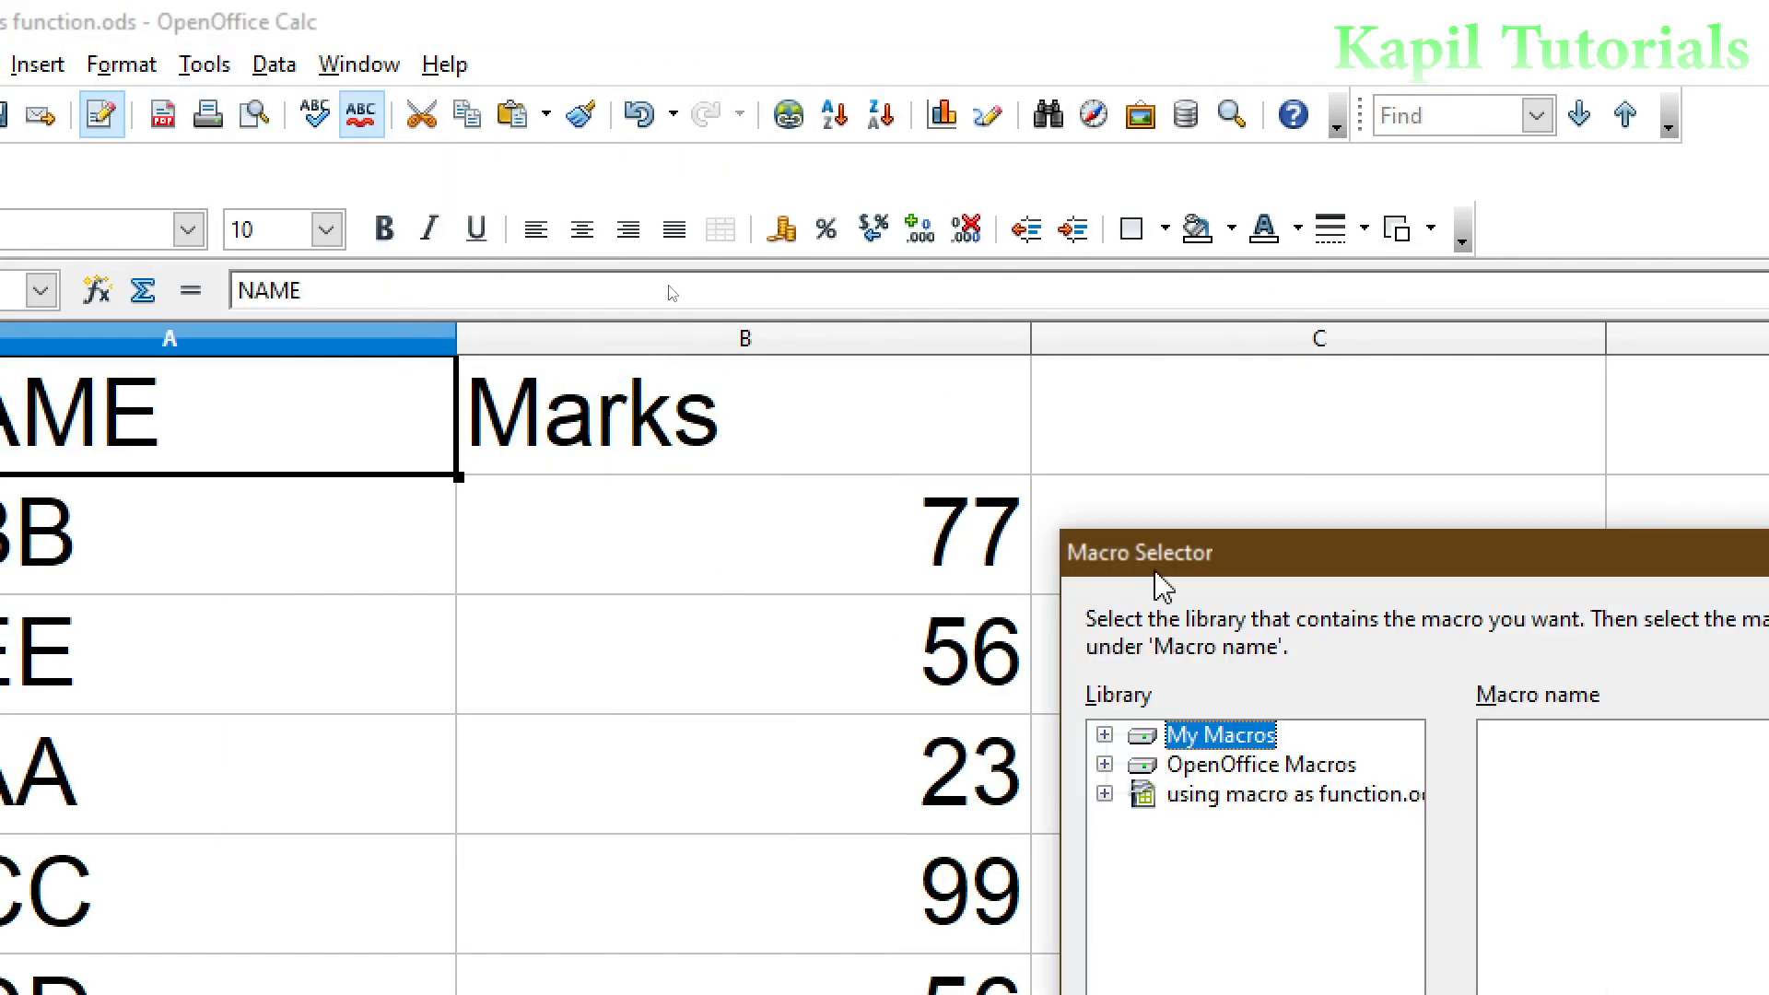
pyautogui.moveTo(1208, 556); pyautogui.dragTo(549, 220)
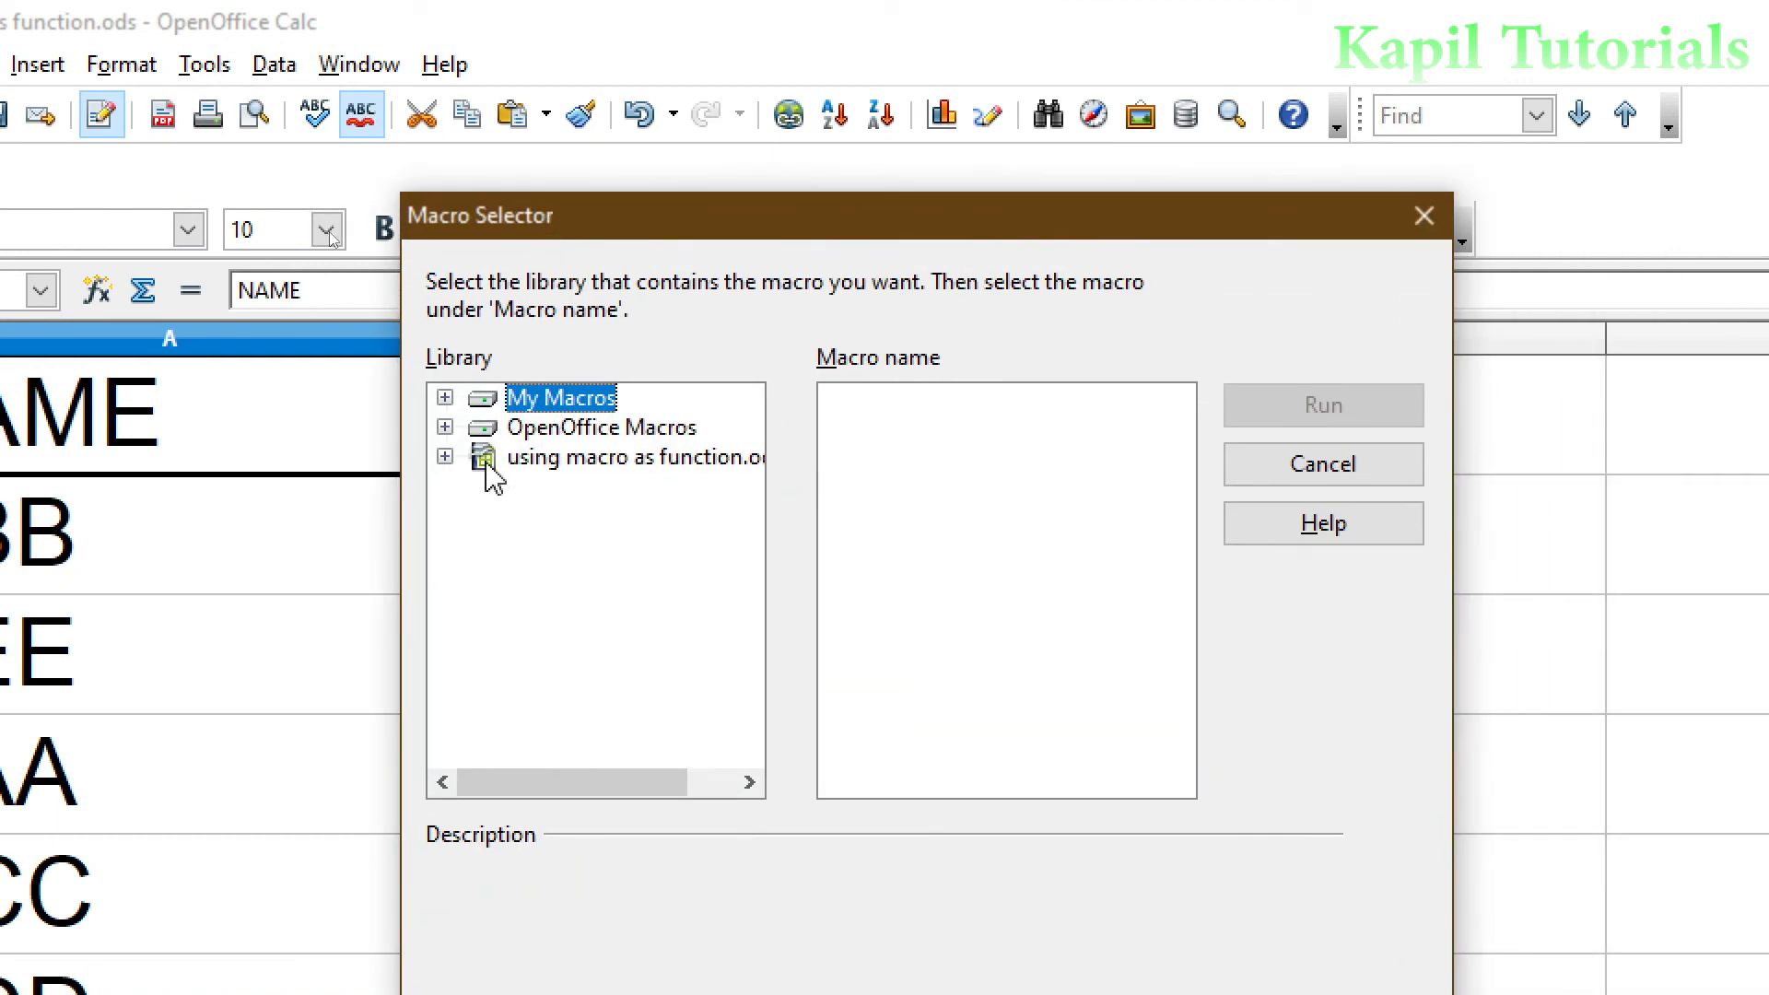
# - Run the SORT_MARKS macro from Module1 in the Standard library of using macro as function.ods, then deselect the table
pyautogui.click(445, 458)
pyautogui.click(481, 486)
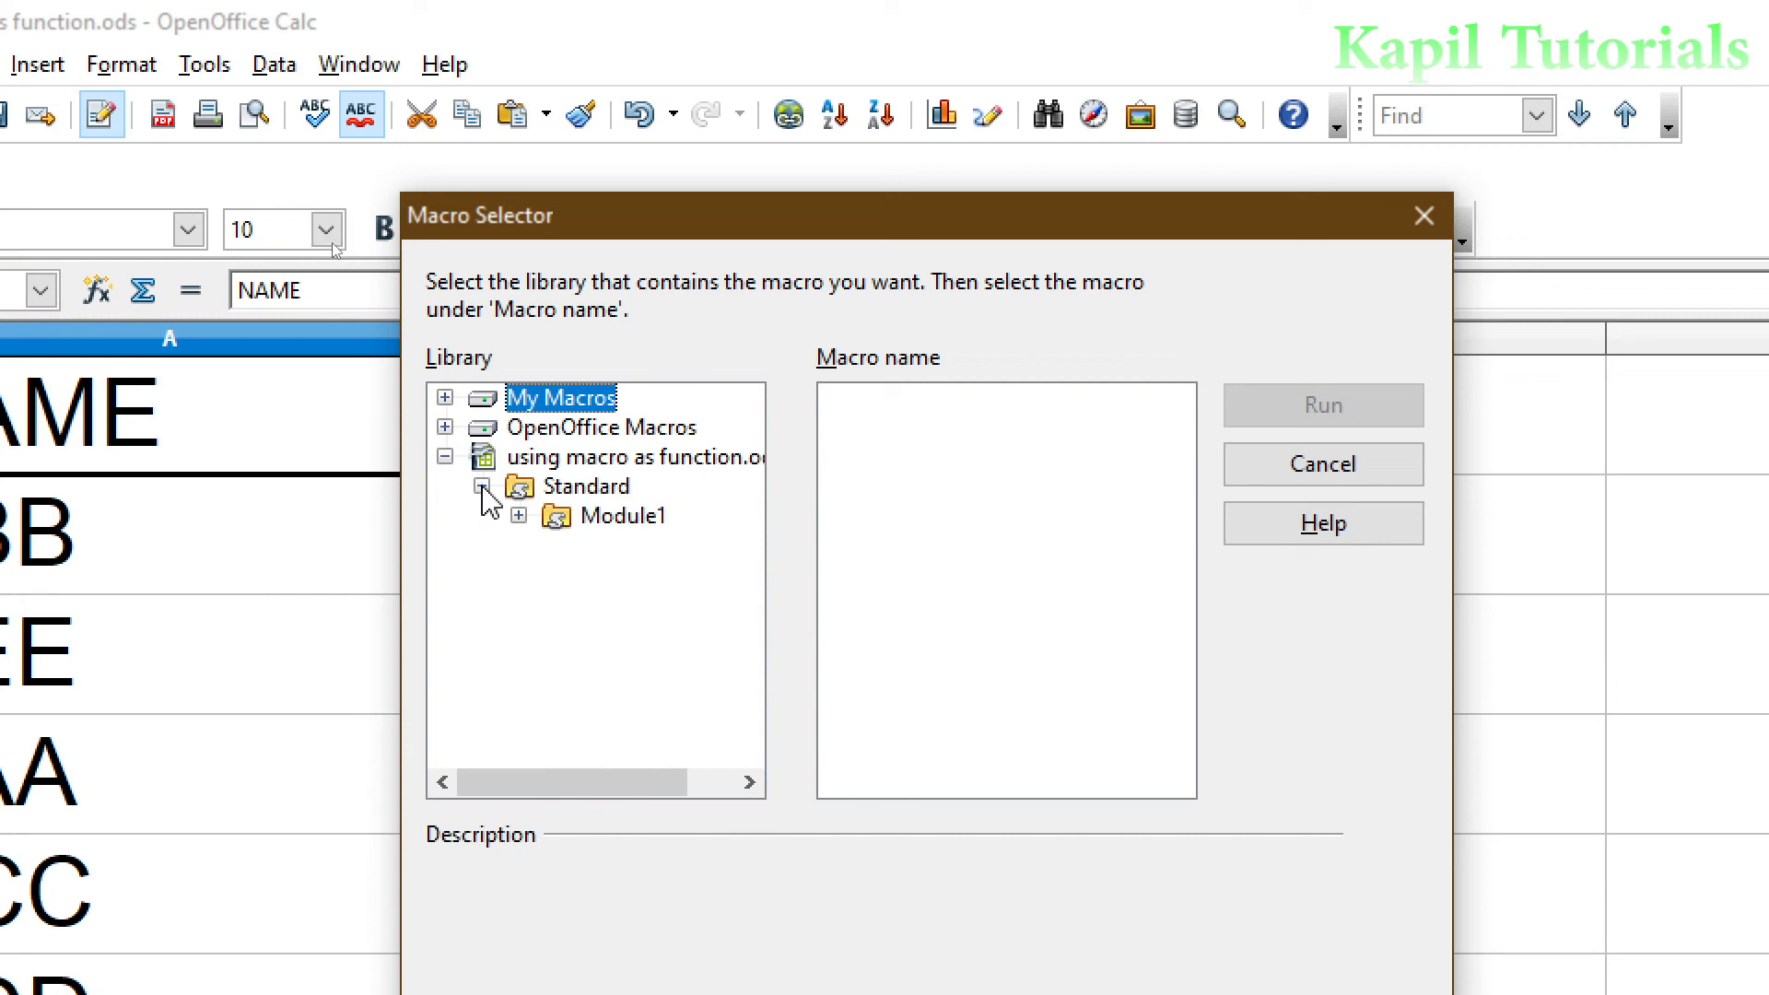
pyautogui.click(601, 517)
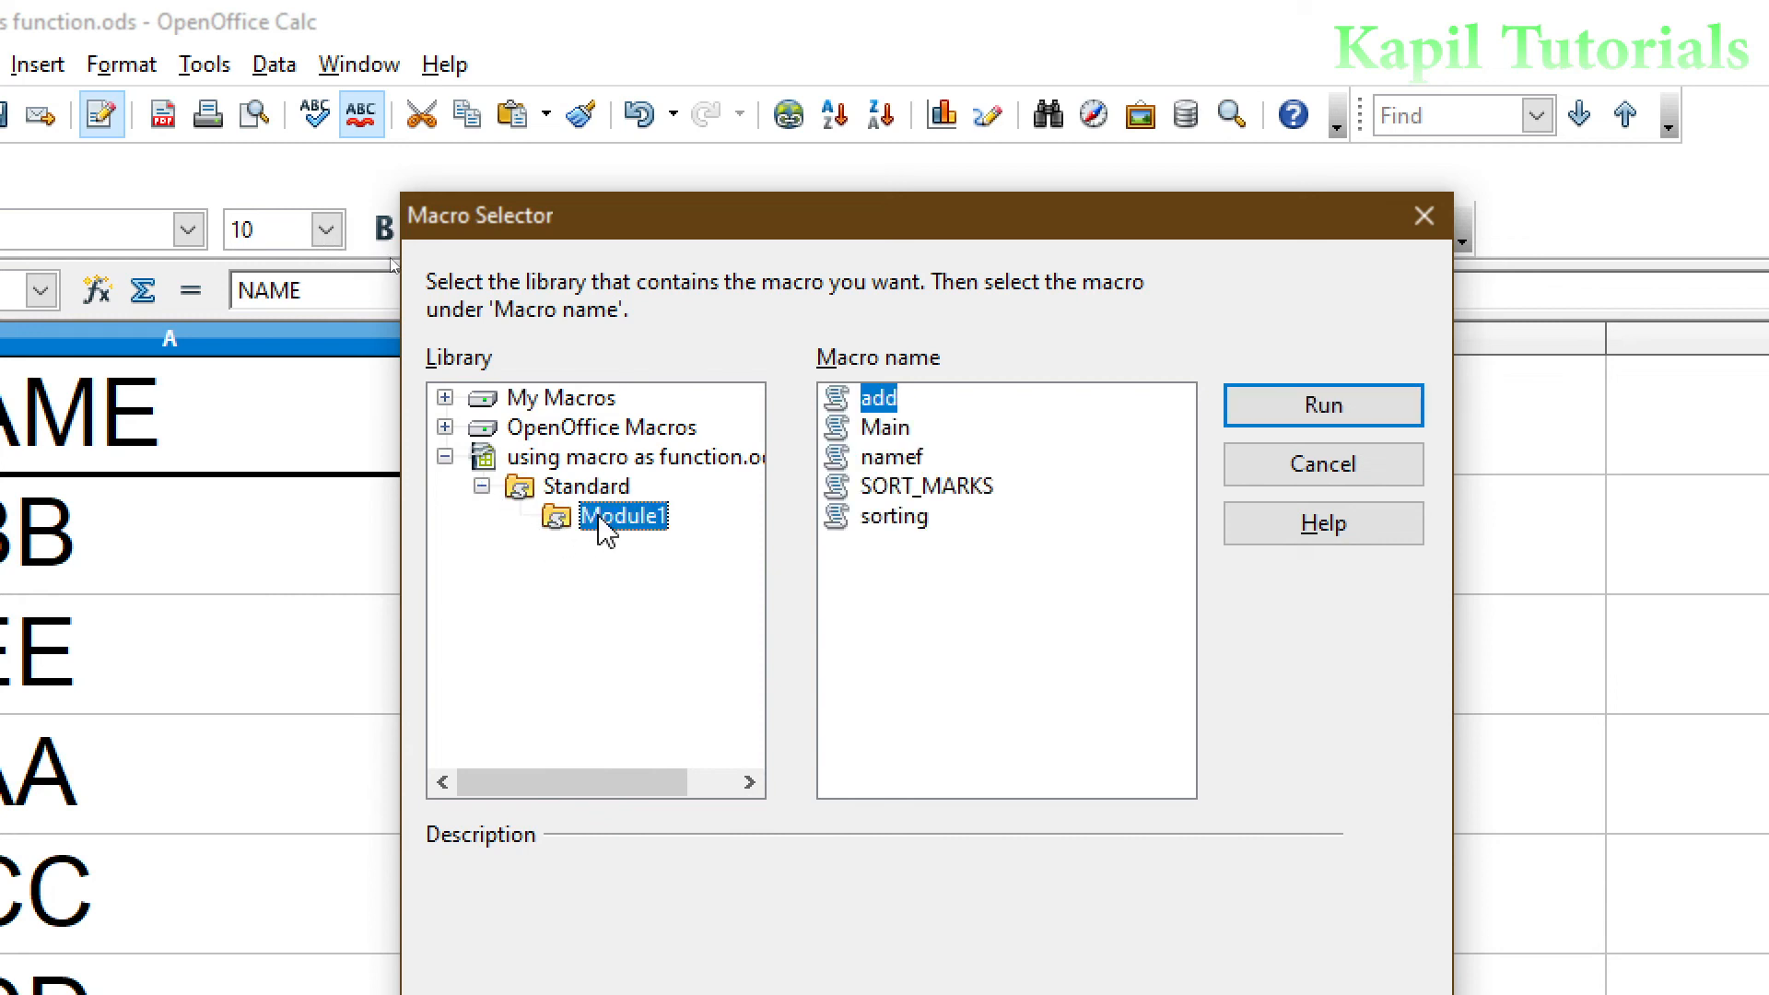
pyautogui.click(917, 489)
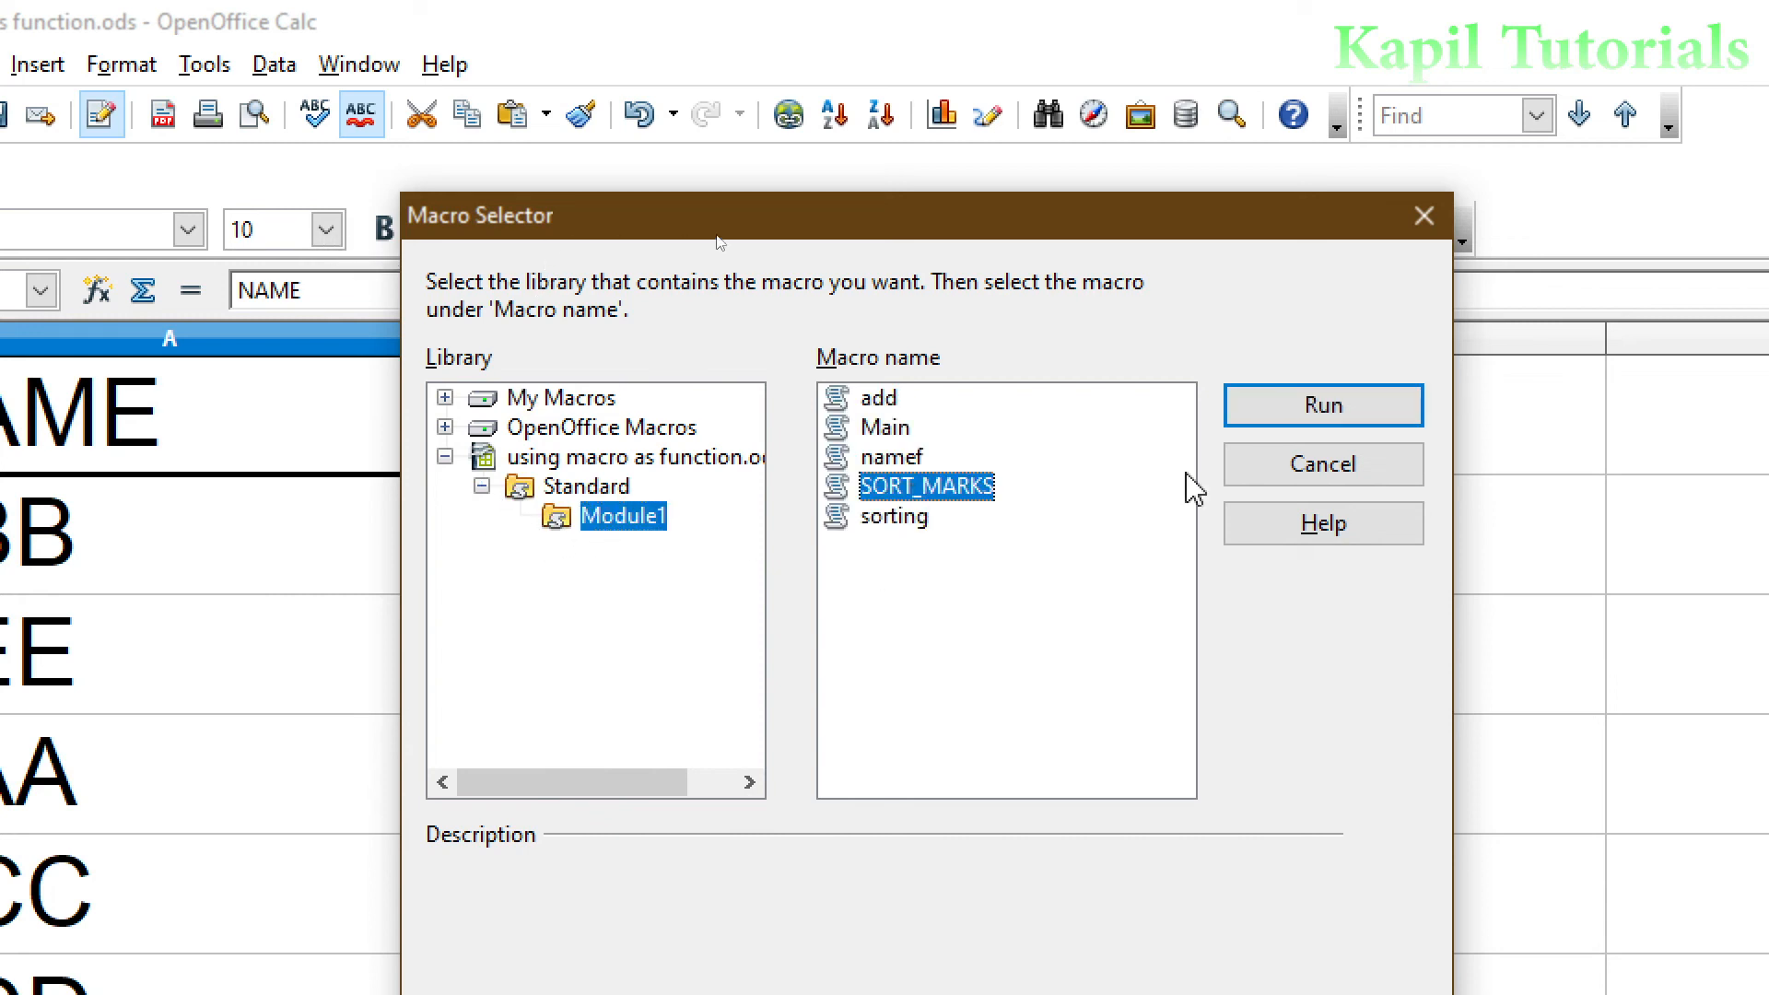
pyautogui.click(1317, 412)
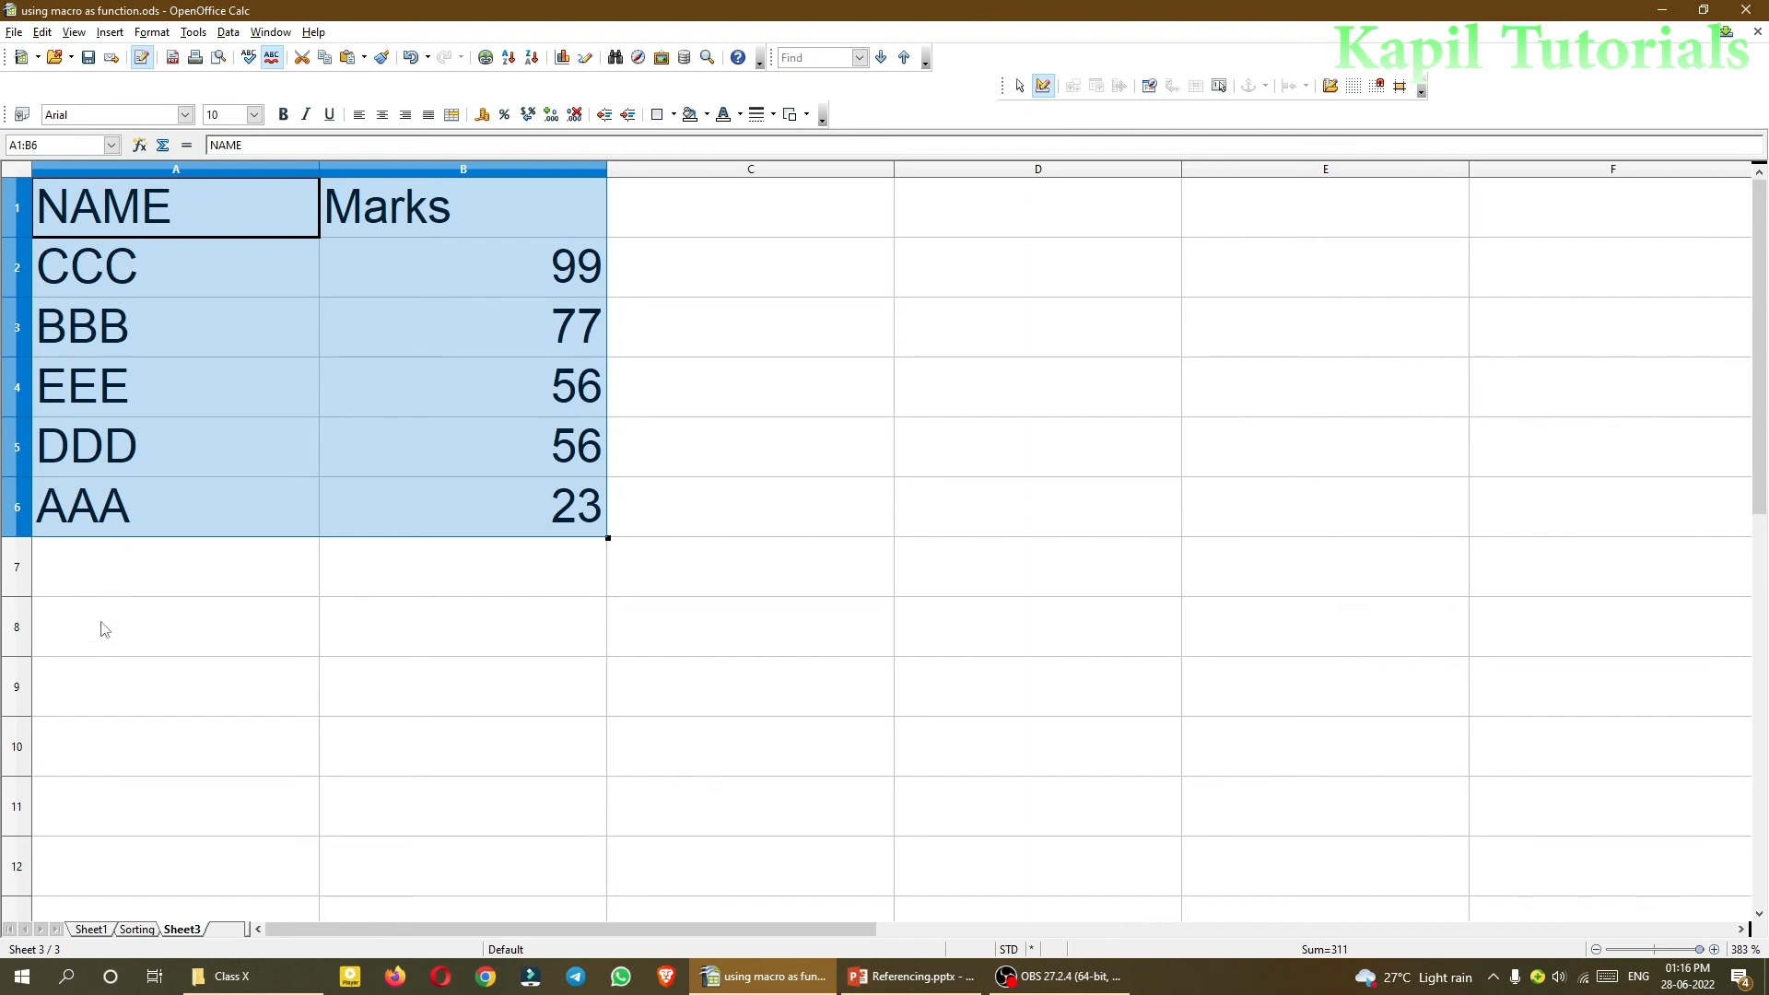
pyautogui.click(95, 578)
pyautogui.click(96, 624)
pyautogui.click(101, 696)
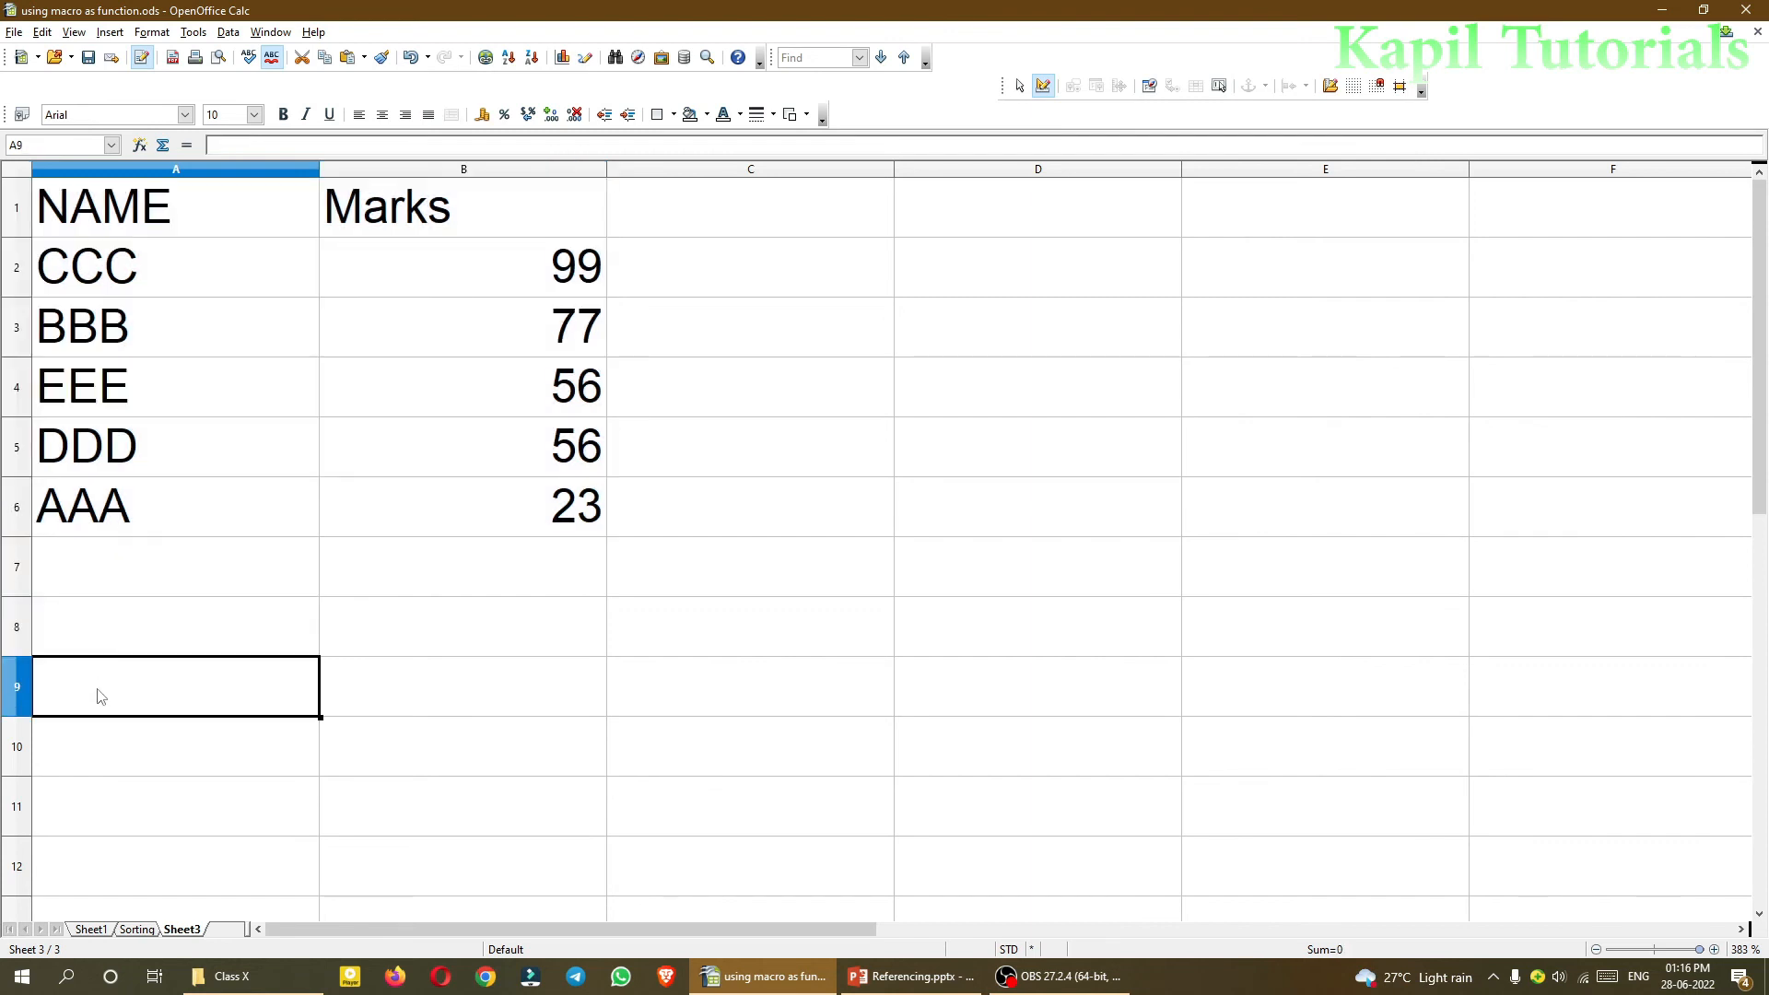